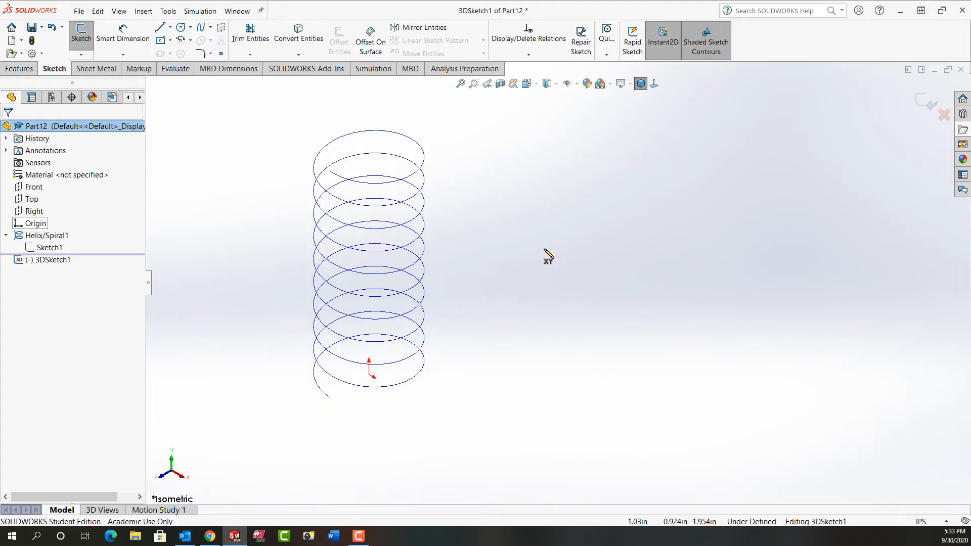
# Step: Sketch a line about 1.12 in long along X below the helix, followed by a vertical line about 0.77 in up
pyautogui.press('l')
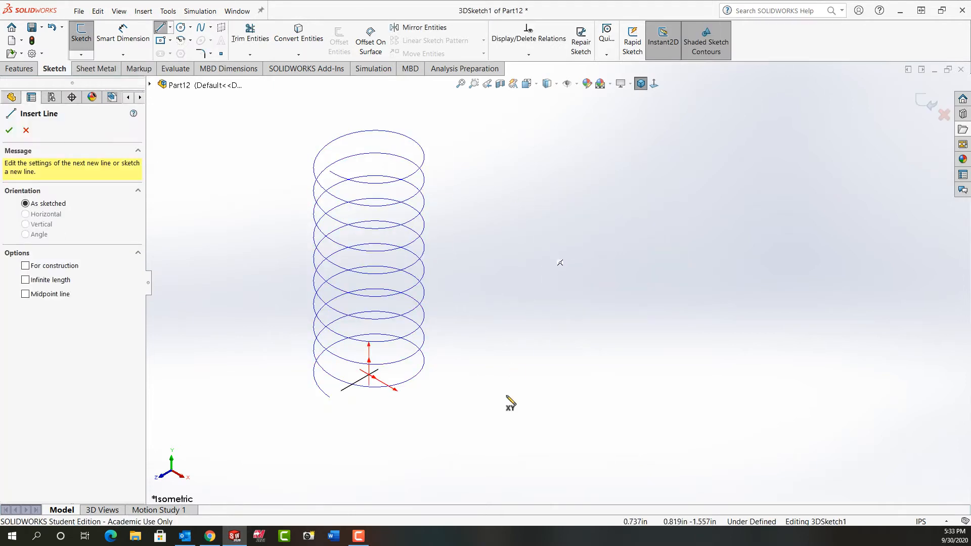
pyautogui.click(317, 415)
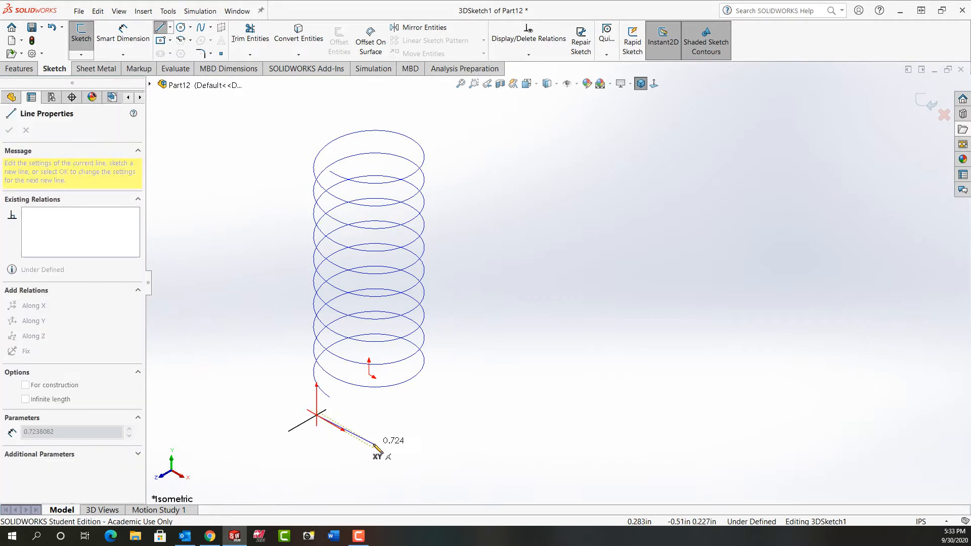
pyautogui.click(405, 465)
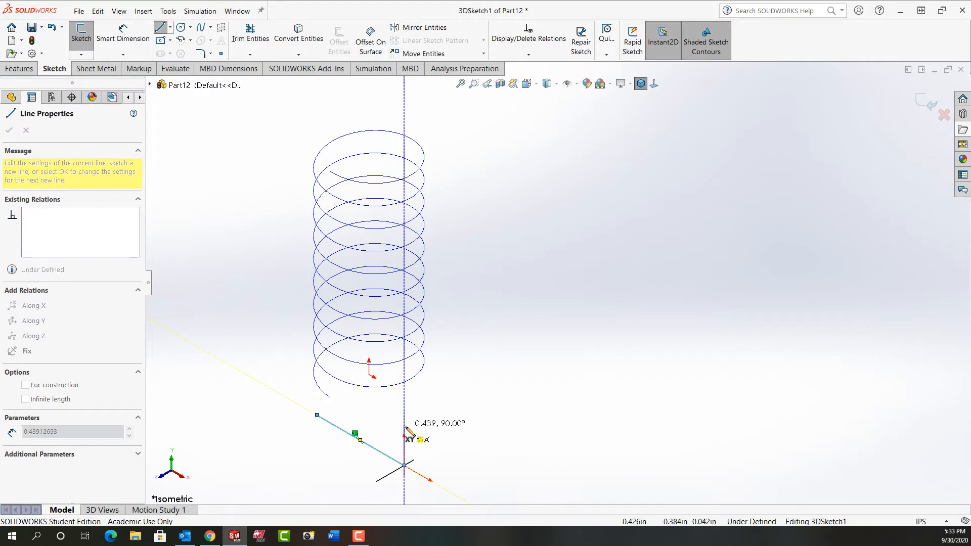
pyautogui.doubleClick(404, 396)
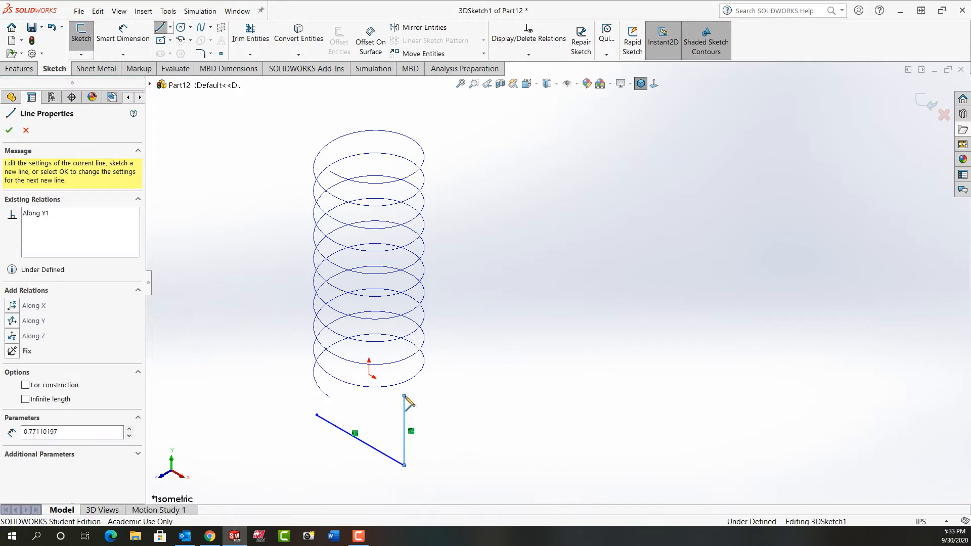
# Step: Continue the 3D path from the vertical line's upper end about 1.12 in along negative Z, over along X, and back along Z
pyautogui.click(405, 396)
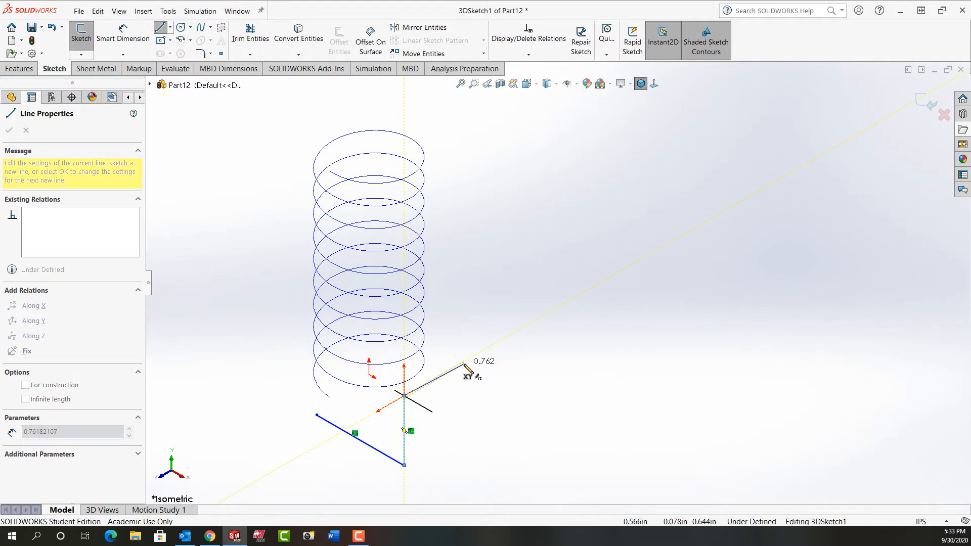
pyautogui.press('Tab')
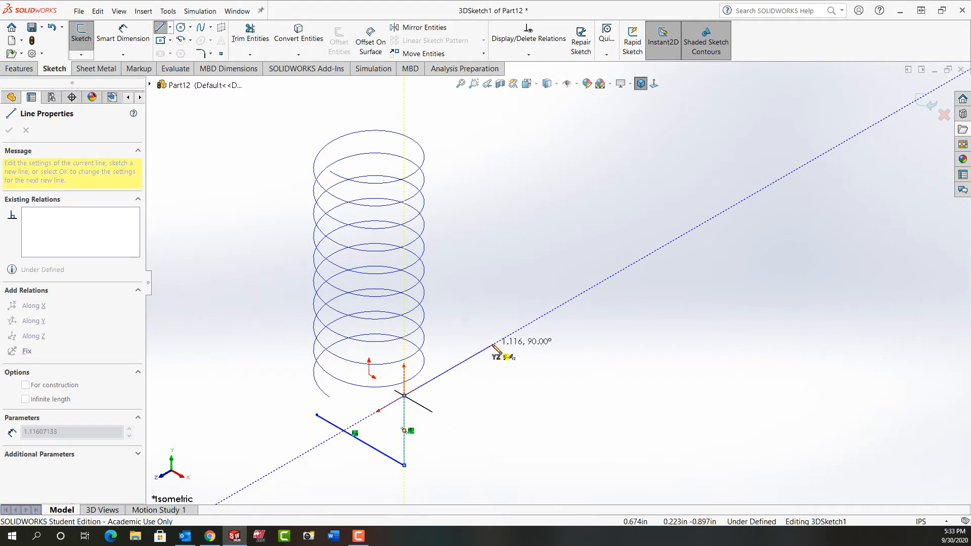
pyautogui.click(493, 346)
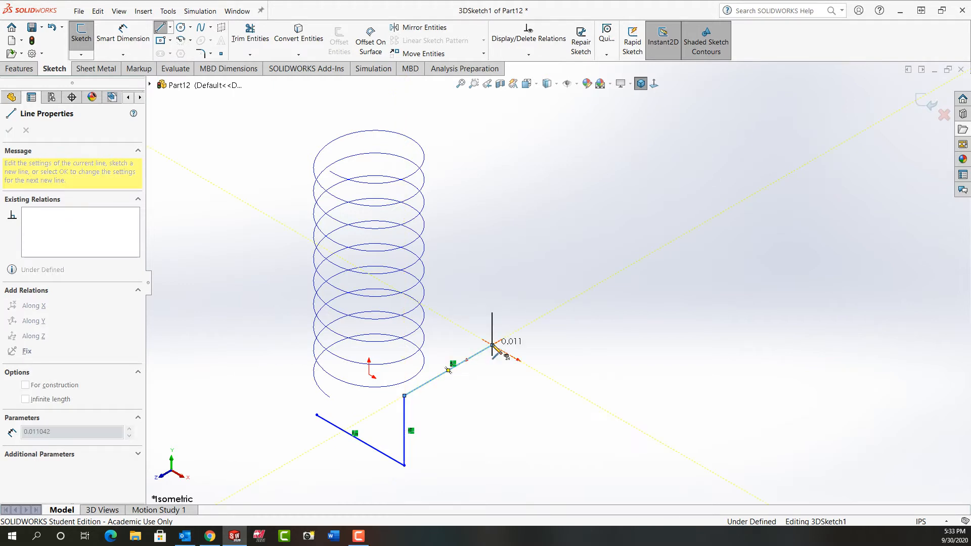
pyautogui.click(588, 400)
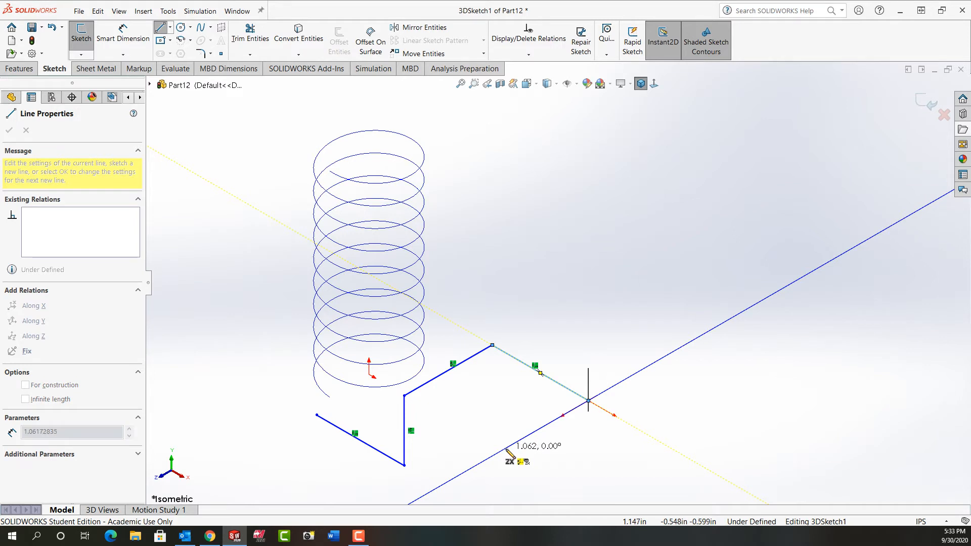
pyautogui.doubleClick(502, 449)
# Step: Extend the path about 0.78 in straight down along Y, and add a shallow arc of about 13.17 in radius toward negative X
pyautogui.scroll(2, 502, 450)
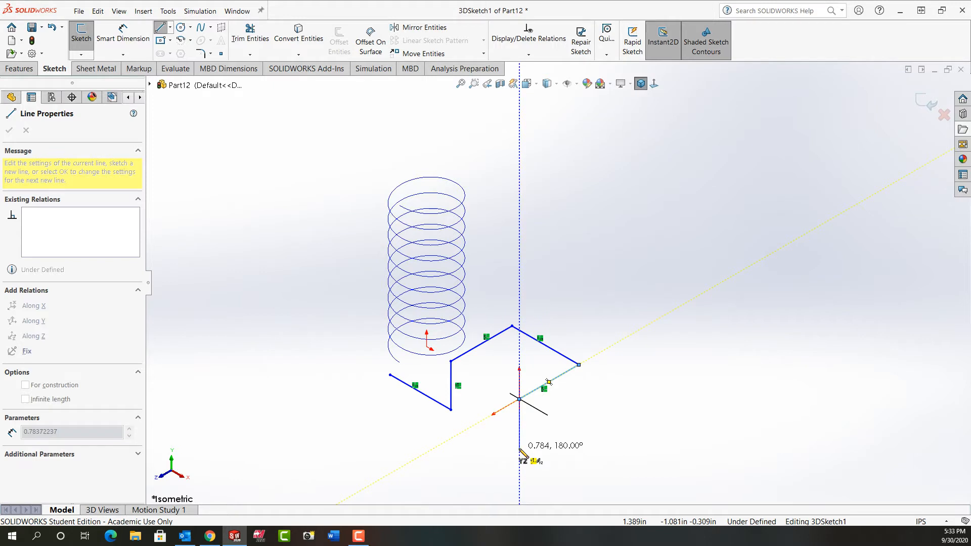
pyautogui.click(519, 449)
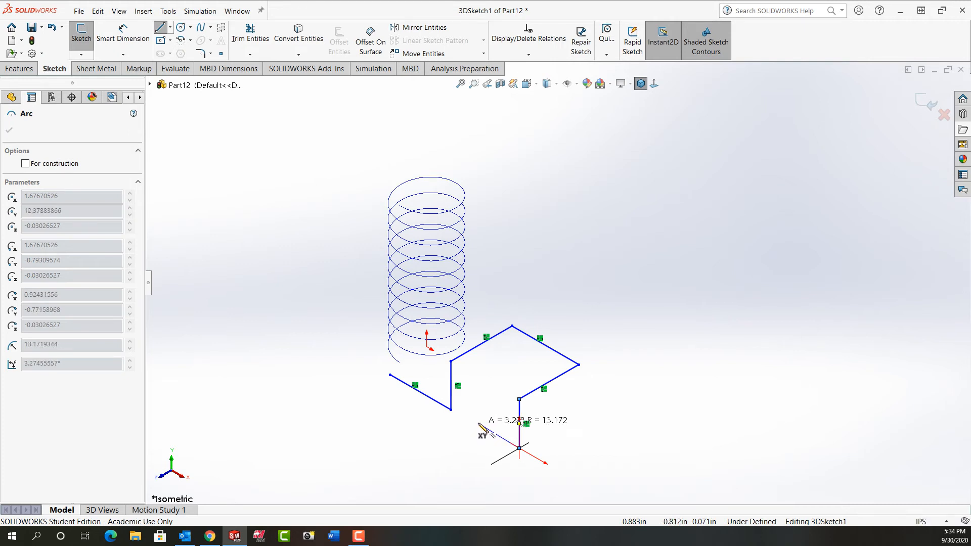
pyautogui.click(478, 423)
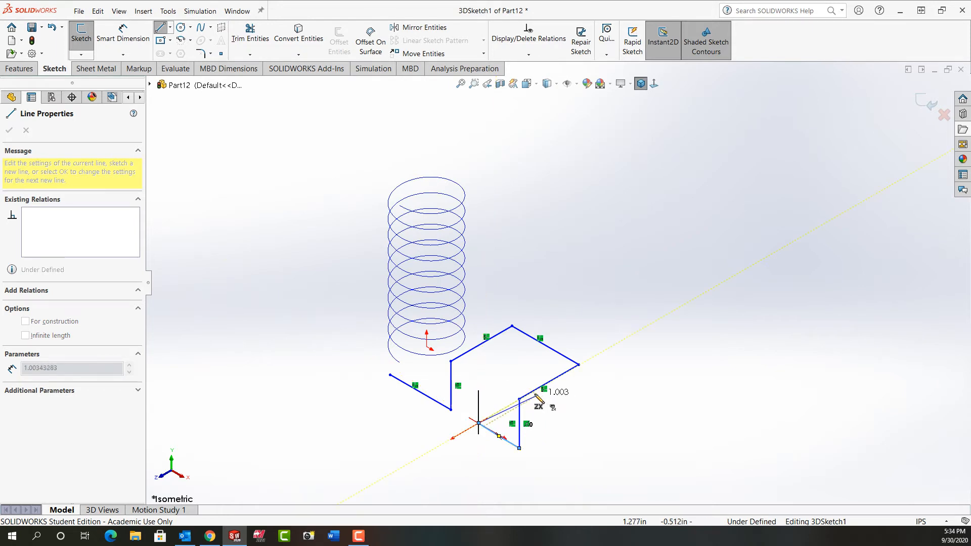
# Step: Finish the path with a line along negative Z from the arc's free end and end the chain
pyautogui.scroll(2, 535, 396)
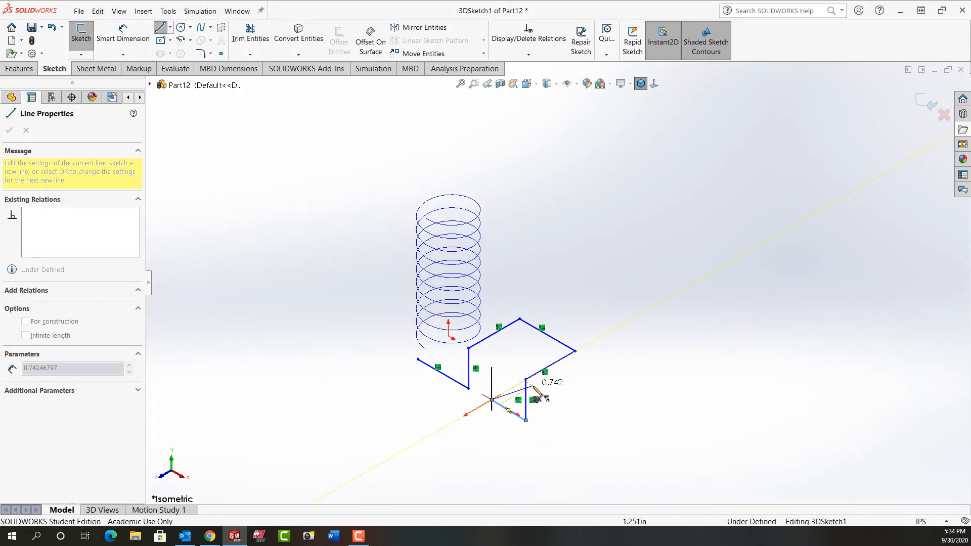
pyautogui.click(595, 347)
pyautogui.press('Escape')
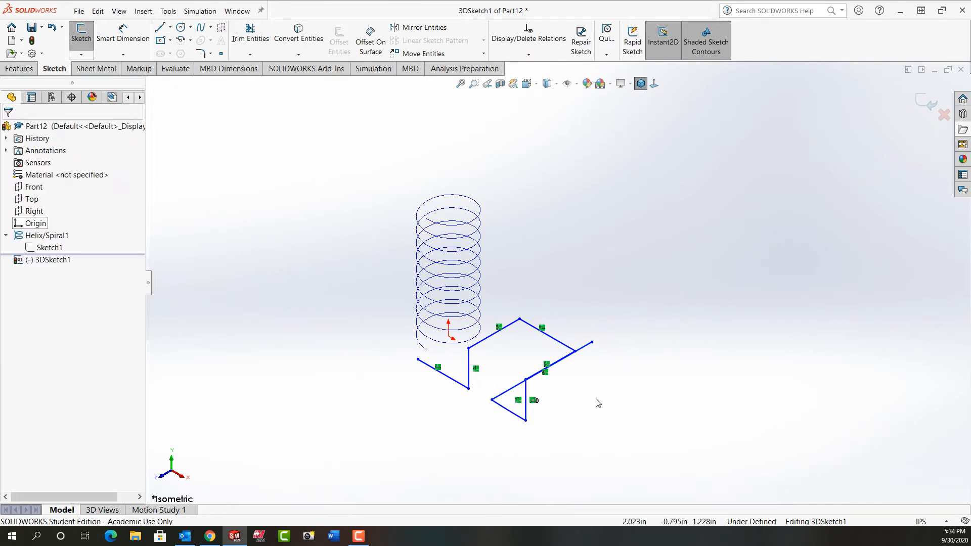
# Step: Inspect the short arc segment at the path's lower end and its connection to the vertical line
pyautogui.moveTo(595, 403)
pyautogui.mouseDown(button='middle')
pyautogui.moveTo(587, 379)
pyautogui.moveTo(613, 362)
pyautogui.moveTo(585, 367)
pyautogui.moveTo(600, 362)
pyautogui.mouseUp(button='middle')
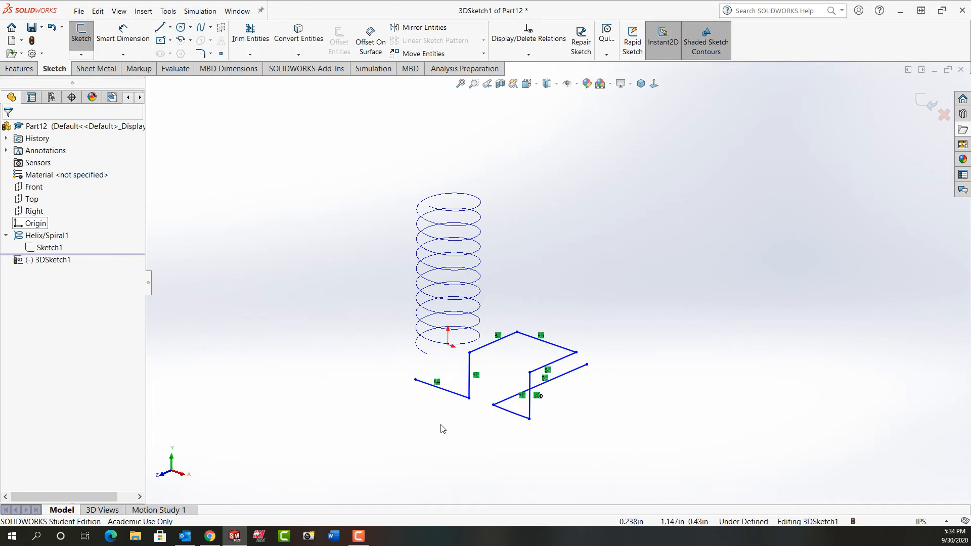
pyautogui.click(514, 418)
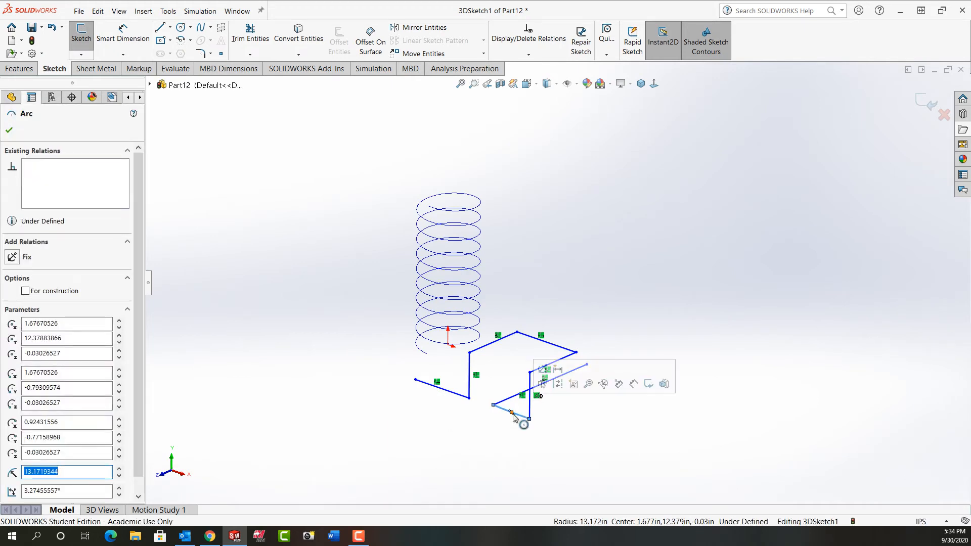
pyautogui.click(580, 442)
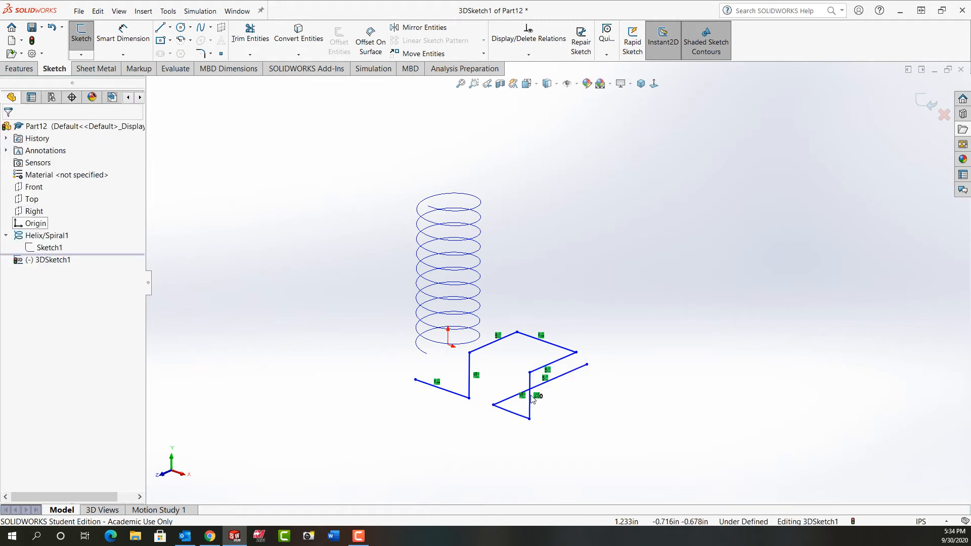
pyautogui.click(523, 416)
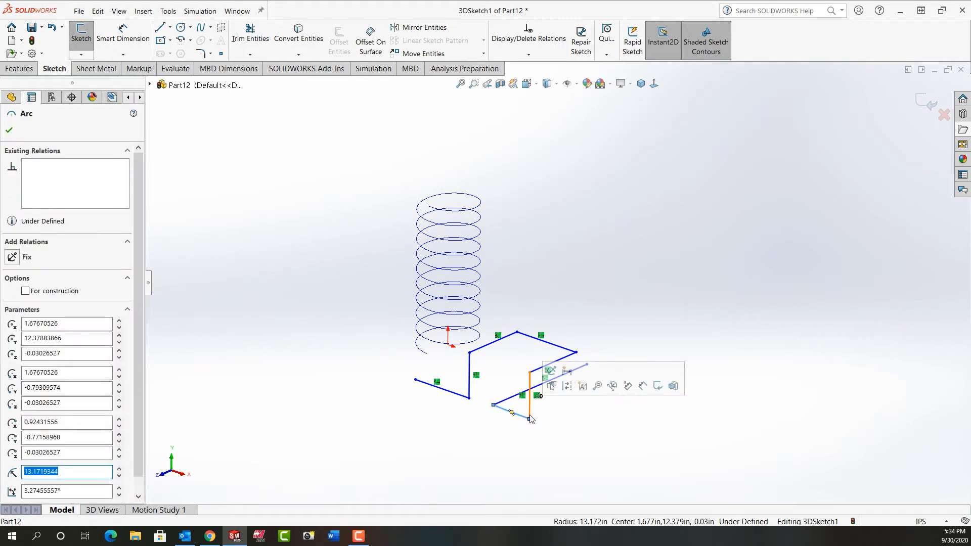
pyautogui.click(269, 316)
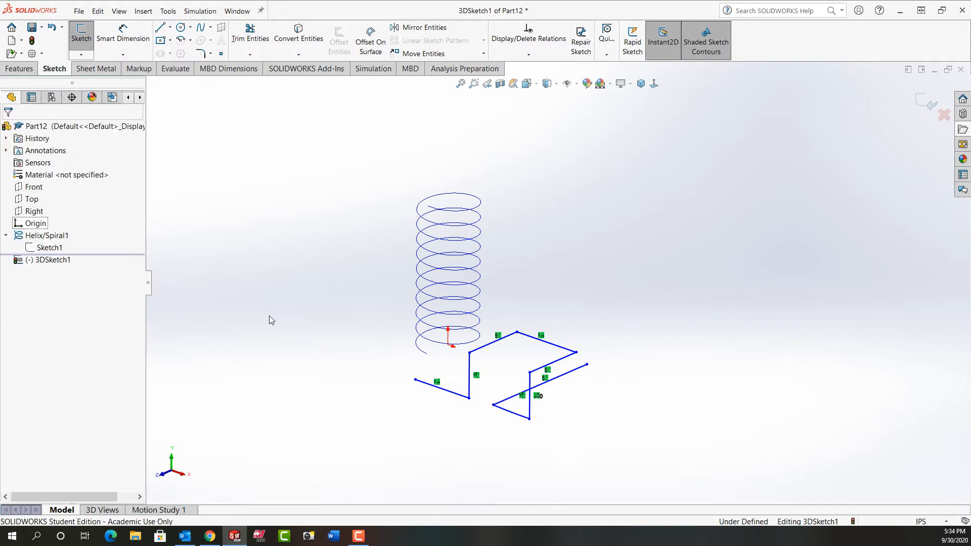
# Step: Dimension the first line of the path, along X below the helix, to 2 in
pyautogui.moveTo(300, 397); pyautogui.dragTo(297, 330, button='right')
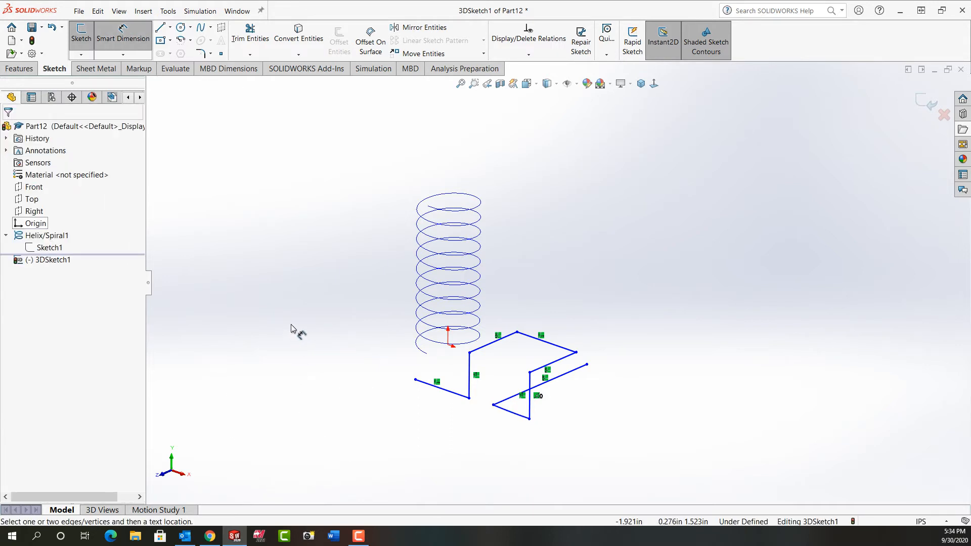
pyautogui.click(448, 394)
pyautogui.click(437, 421)
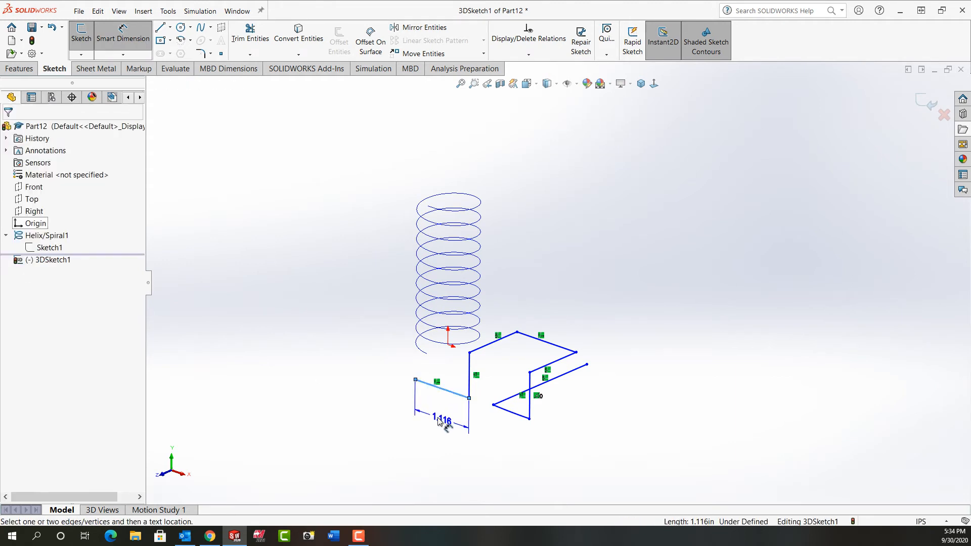
pyautogui.write('2.0')
pyautogui.press('Return')
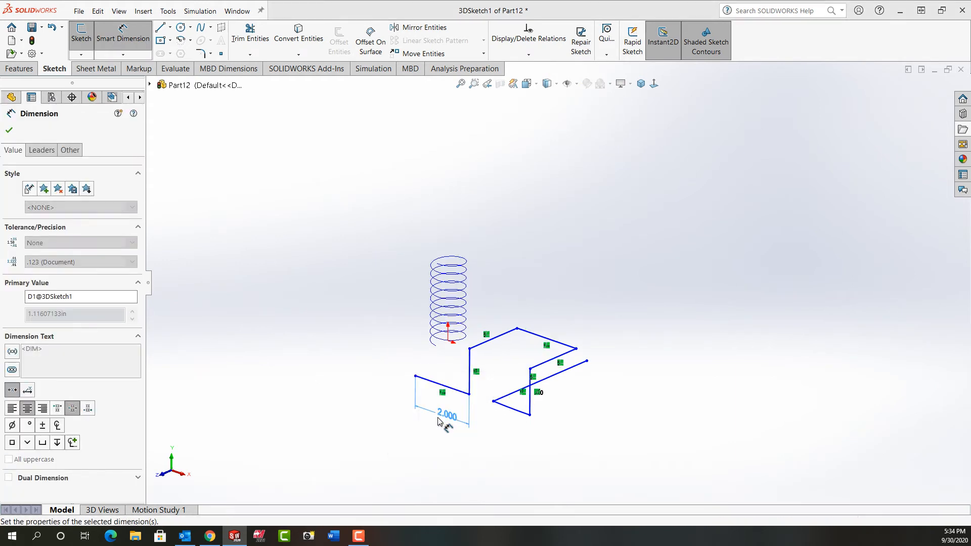
# Step: Dimension the vertical line rising from the first segment to 1.5 in
pyautogui.click(470, 380)
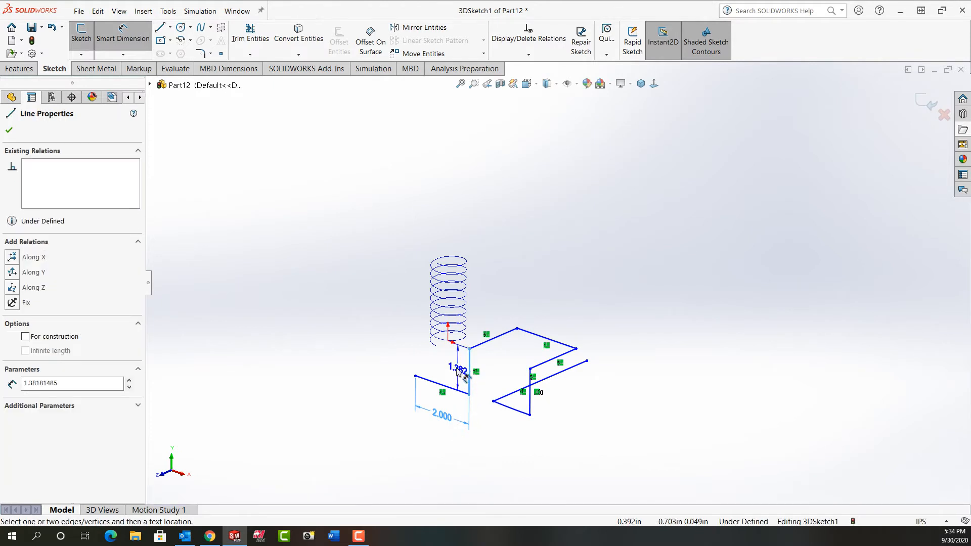
pyautogui.click(455, 372)
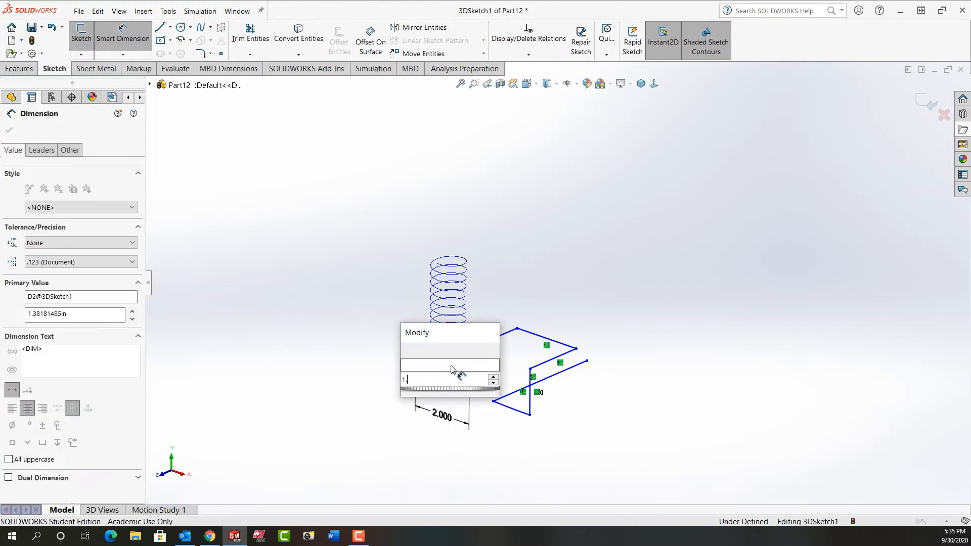
pyautogui.write('1.5')
pyautogui.press('Return')
# Step: Dimension the line running along Z from the first vertical segment's upper end to 3.5 in
pyautogui.click(503, 333)
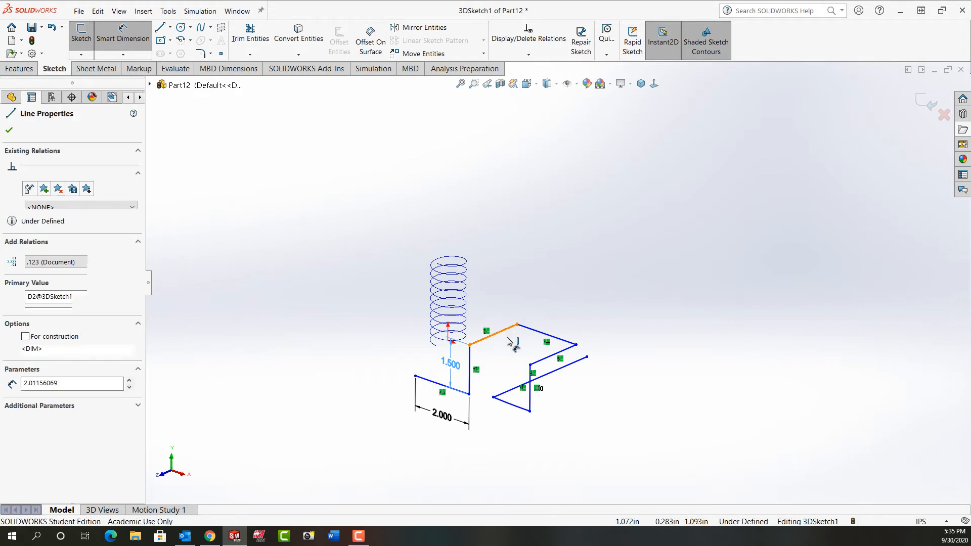
pyautogui.click(496, 354)
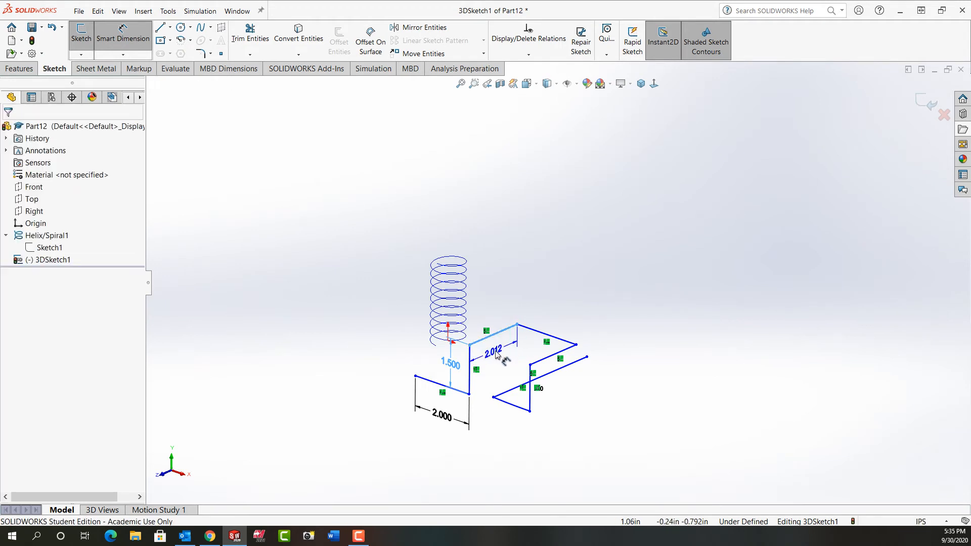
pyautogui.write('3.5')
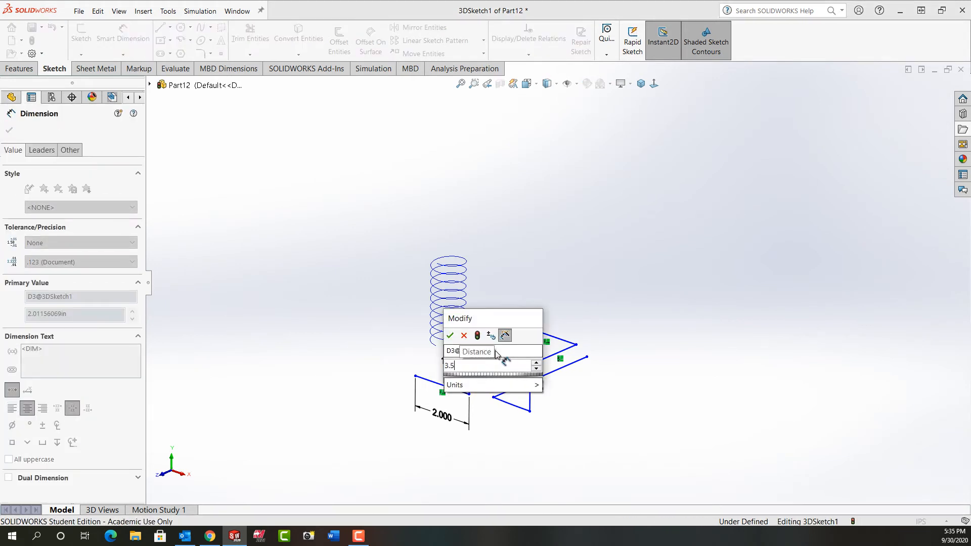
pyautogui.press('Return')
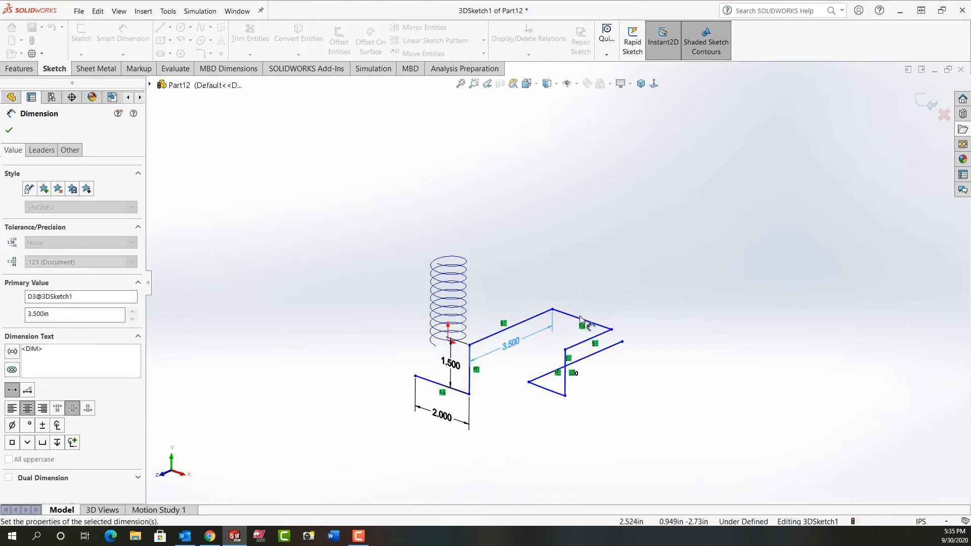
# Step: Dimension the rear line along X, at the far end of the 3.5 in segment, to 2.5 in
pyautogui.click(578, 320)
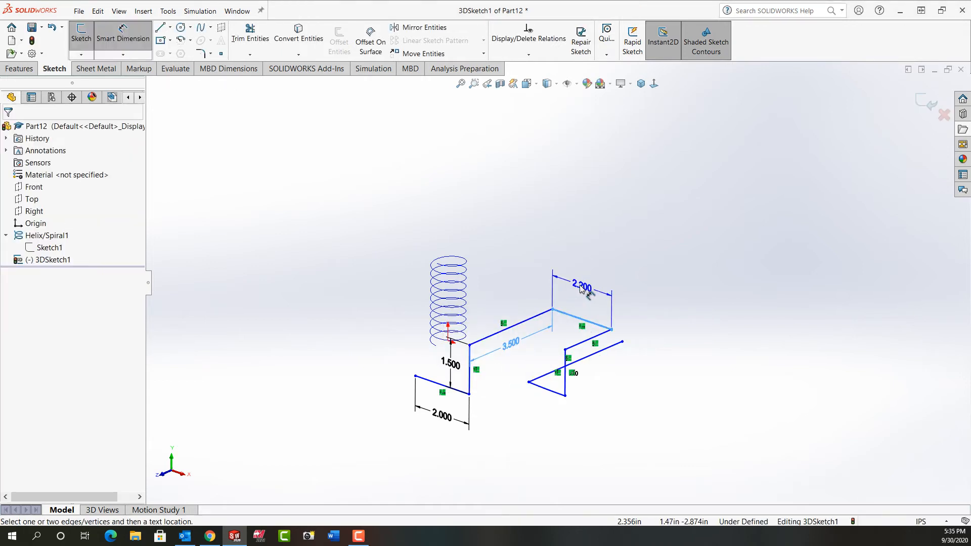
pyautogui.click(581, 287)
pyautogui.write('2.5')
pyautogui.press('Return')
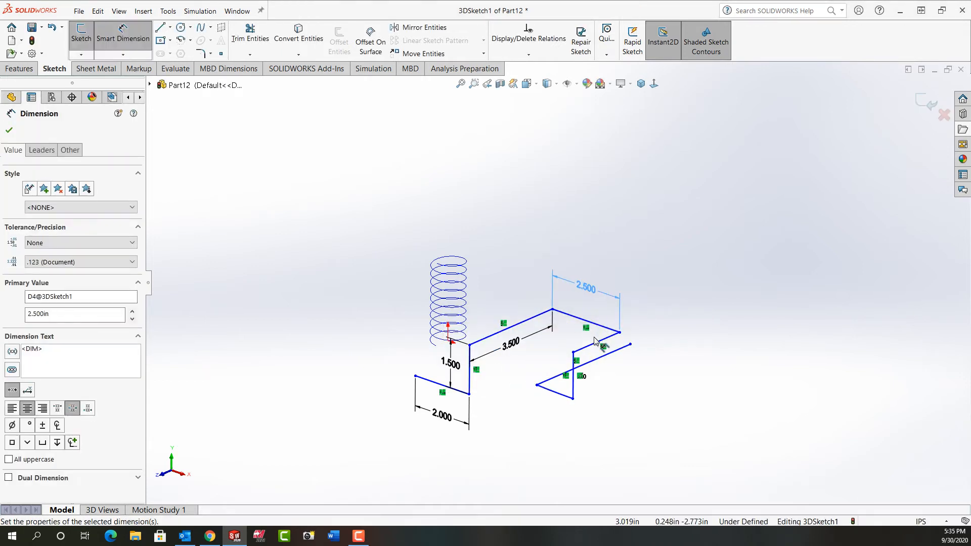
# Step: Dimension the line returning along Z from the rear X segment to 2.5 in
pyautogui.click(595, 345)
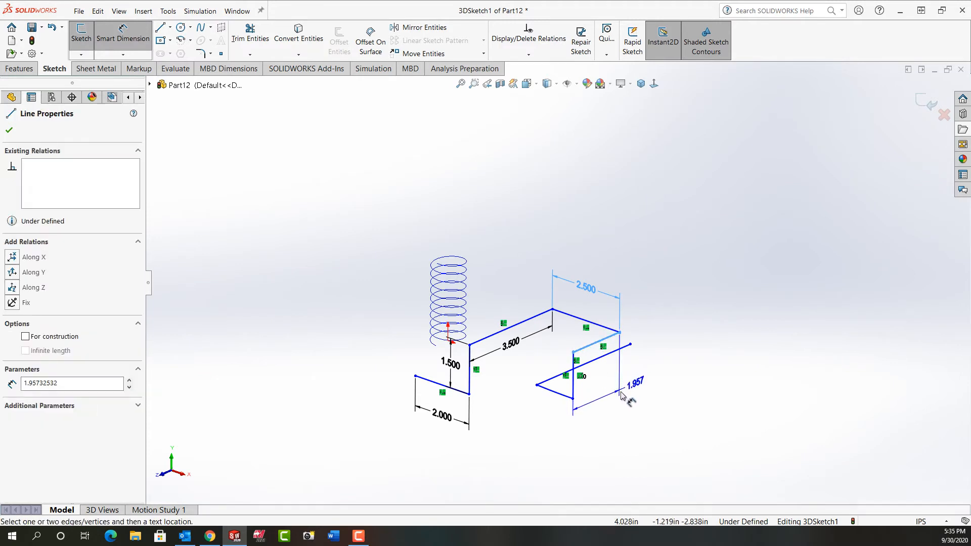
pyautogui.click(598, 410)
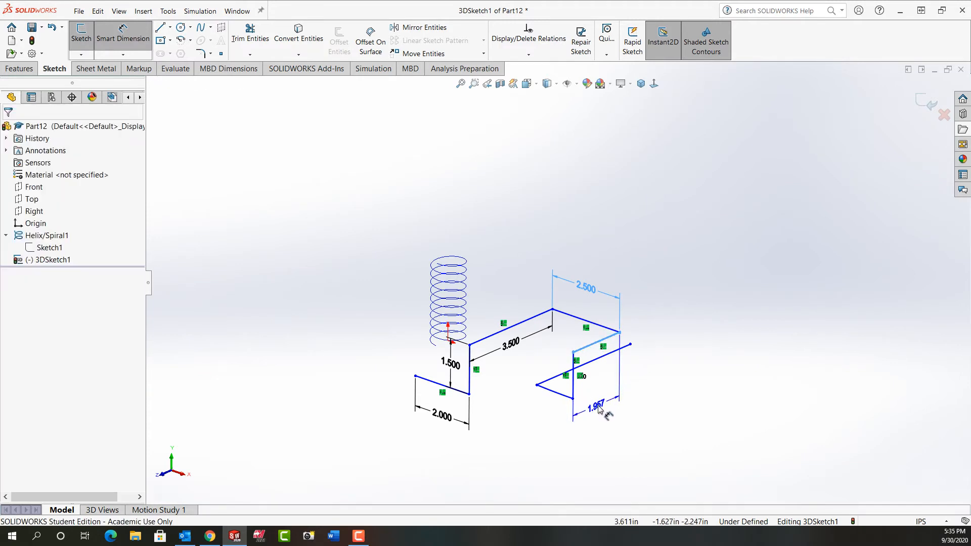
pyautogui.write('2.5')
pyautogui.press('Return')
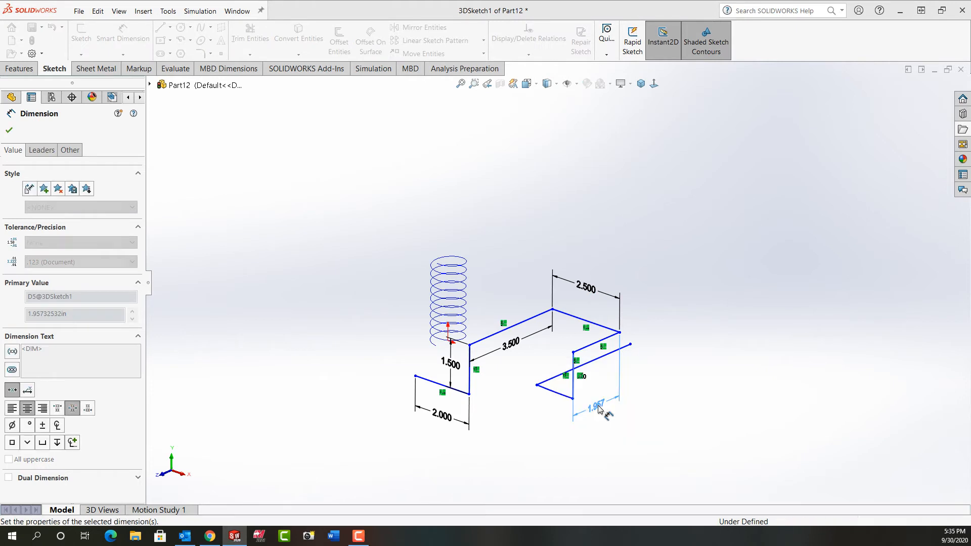
pyautogui.click(547, 402)
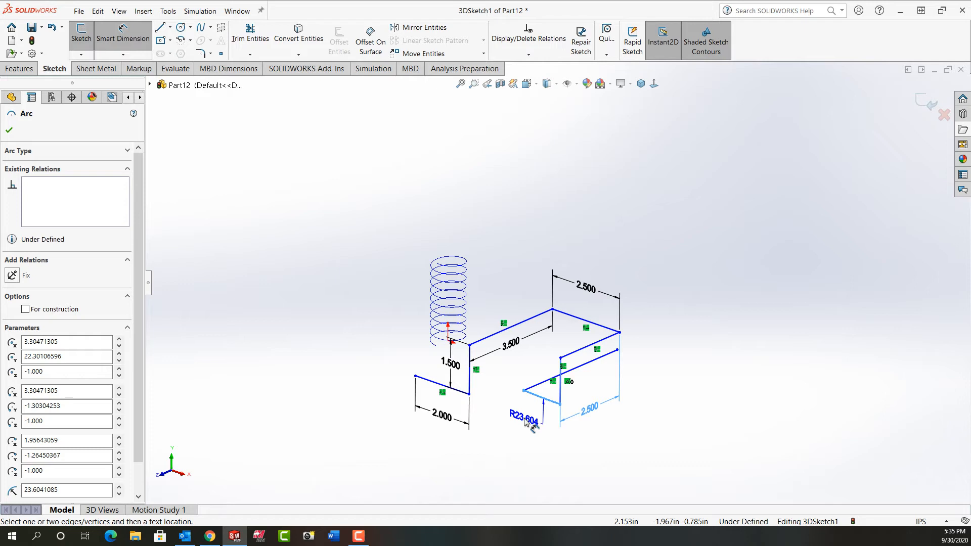
pyautogui.press('Escape')
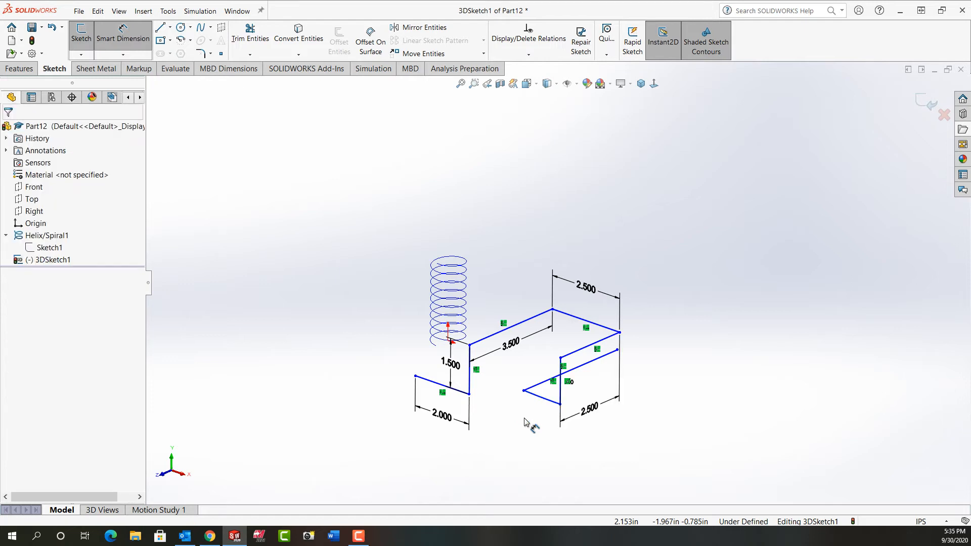
pyautogui.press('Escape')
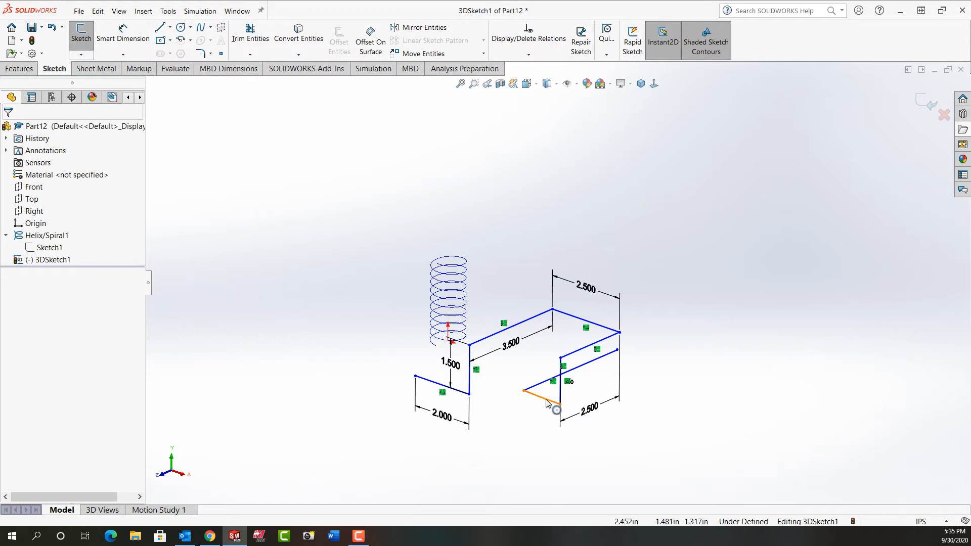
# Step: Replace the short line joining the last vertical line's lower end to the front Z line and constrain it along X
pyautogui.click(553, 404)
pyautogui.press('Delete')
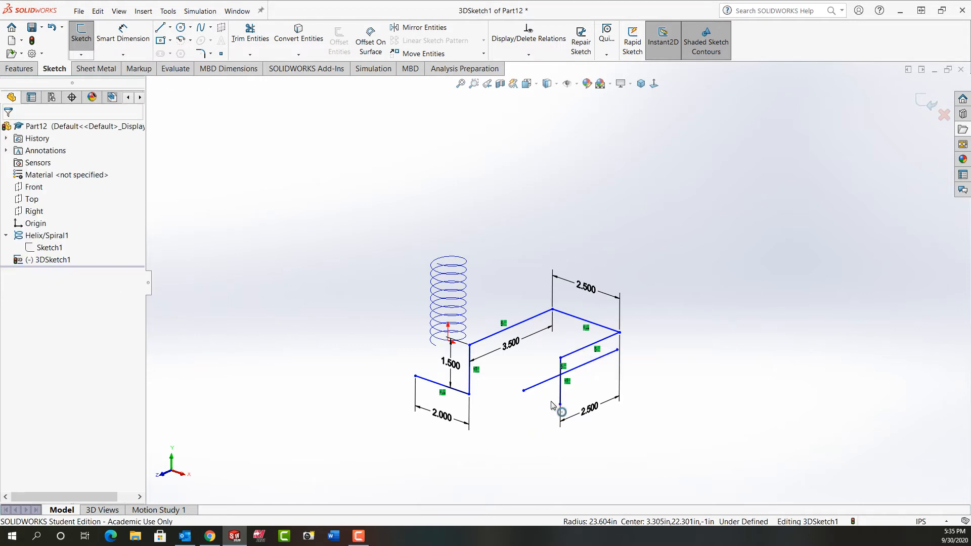
pyautogui.press('l')
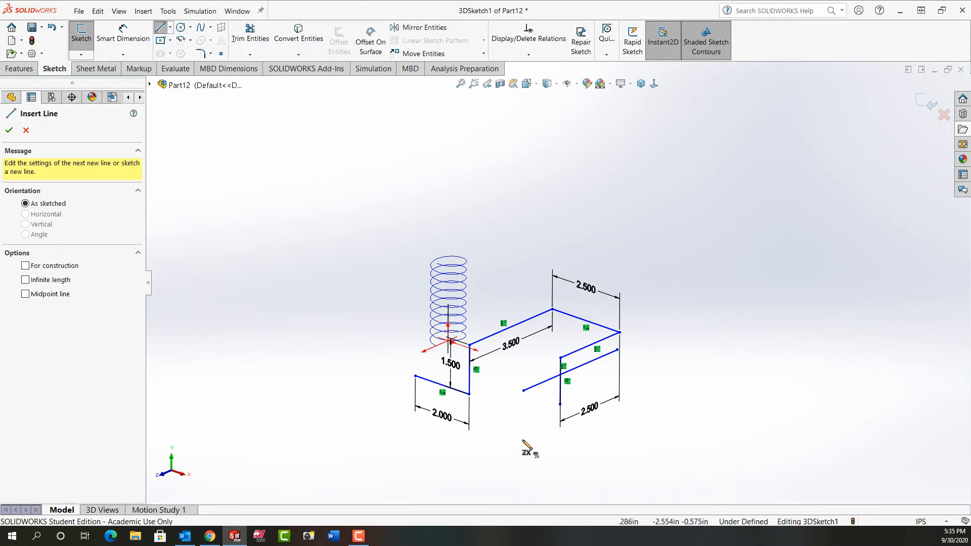
pyautogui.click(560, 404)
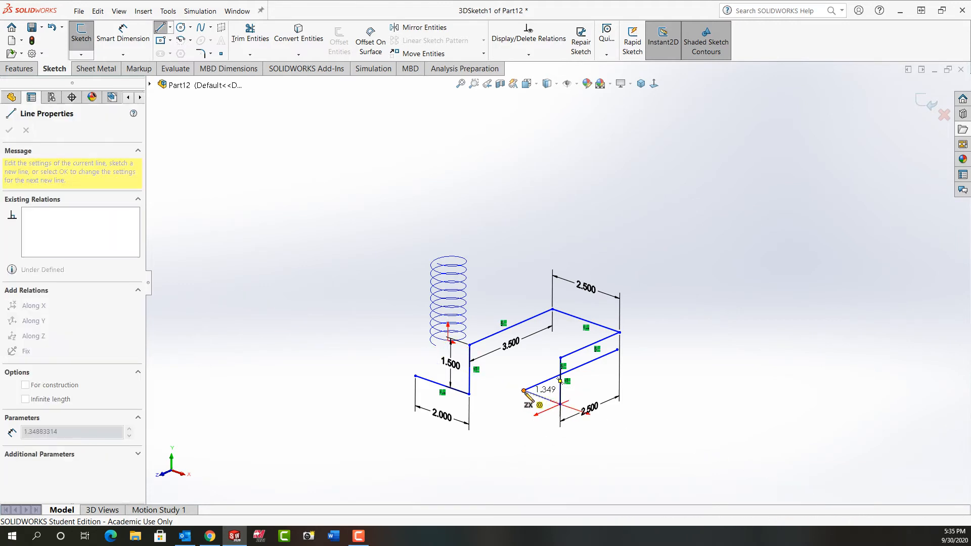
pyautogui.click(524, 391)
pyautogui.press('Escape')
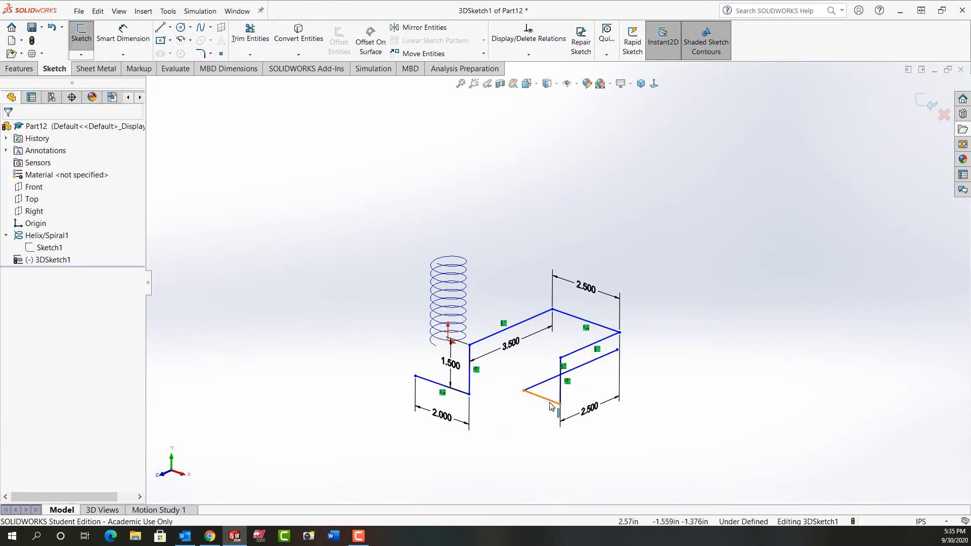
pyautogui.click(550, 404)
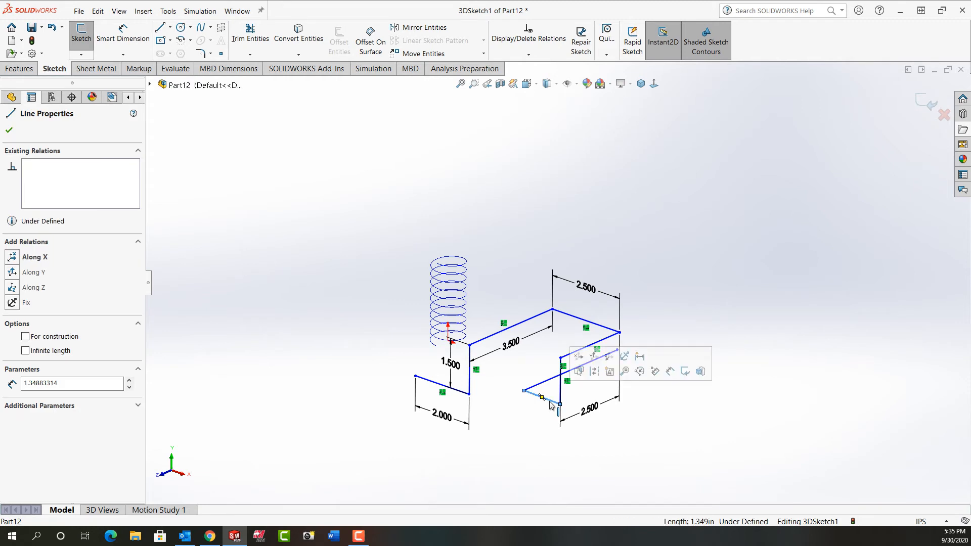
pyautogui.click(580, 358)
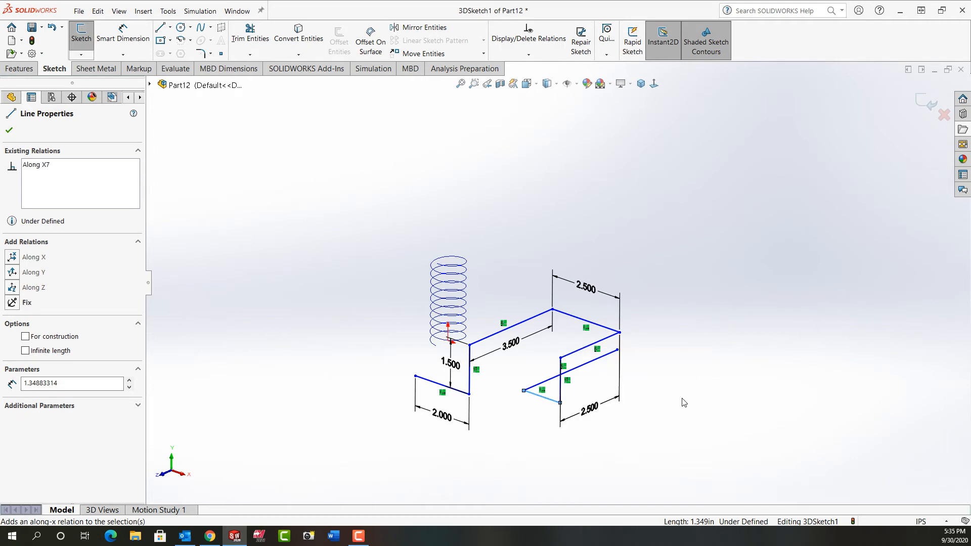
# Step: Dimension the redrawn X line at the last vertical line's lower end to 2 in
pyautogui.moveTo(684, 402); pyautogui.dragTo(685, 317, button='right')
pyautogui.click(540, 397)
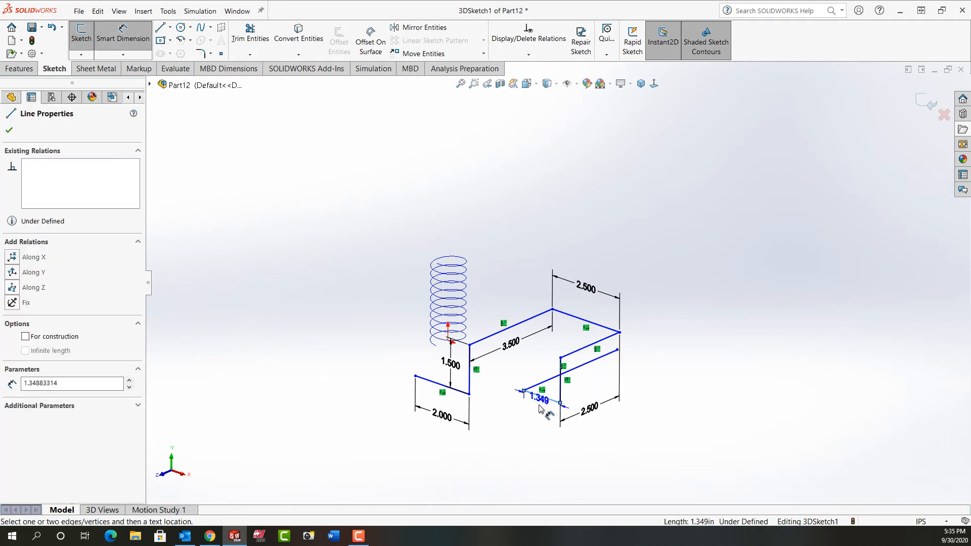
pyautogui.click(537, 432)
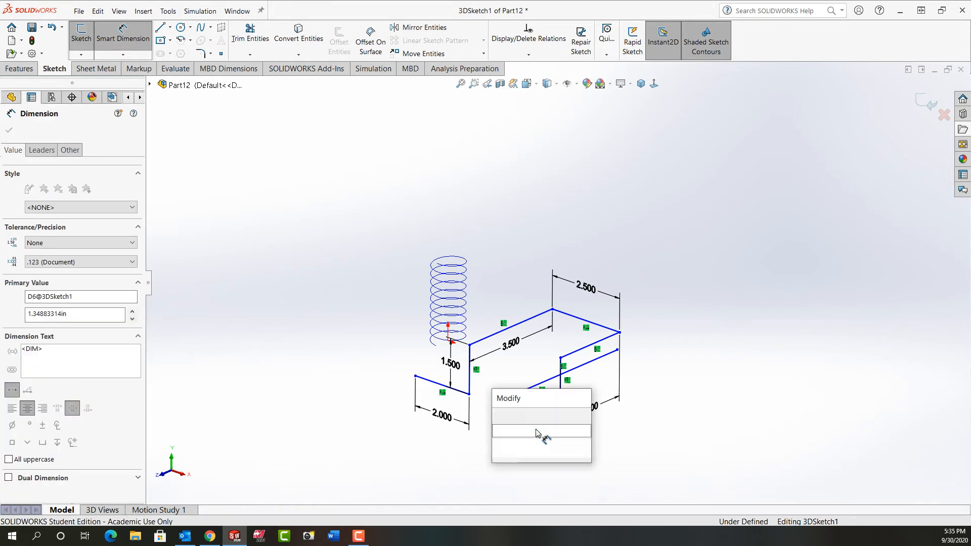
pyautogui.write('2')
pyautogui.press('Return')
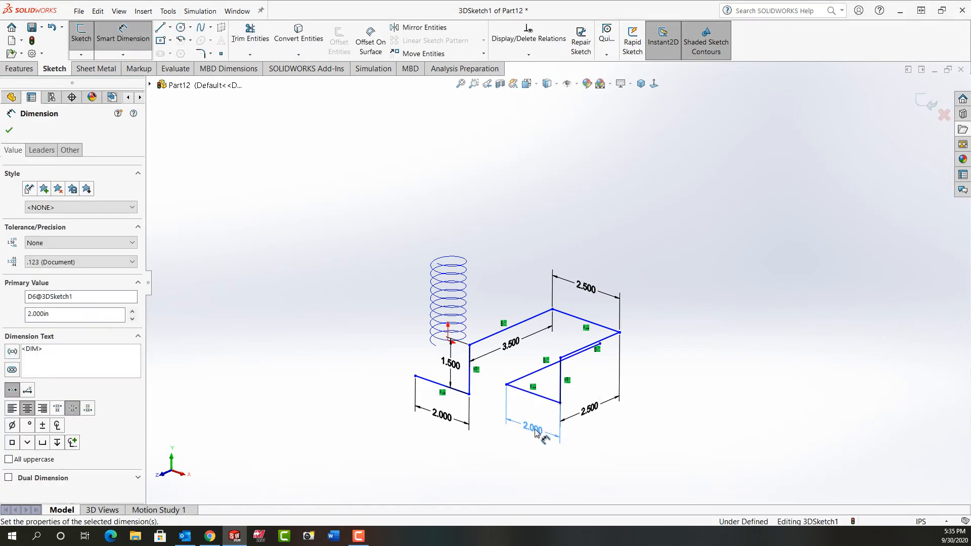
# Step: Dimension the final free-ended line running along Z to 2 in
pyautogui.click(529, 380)
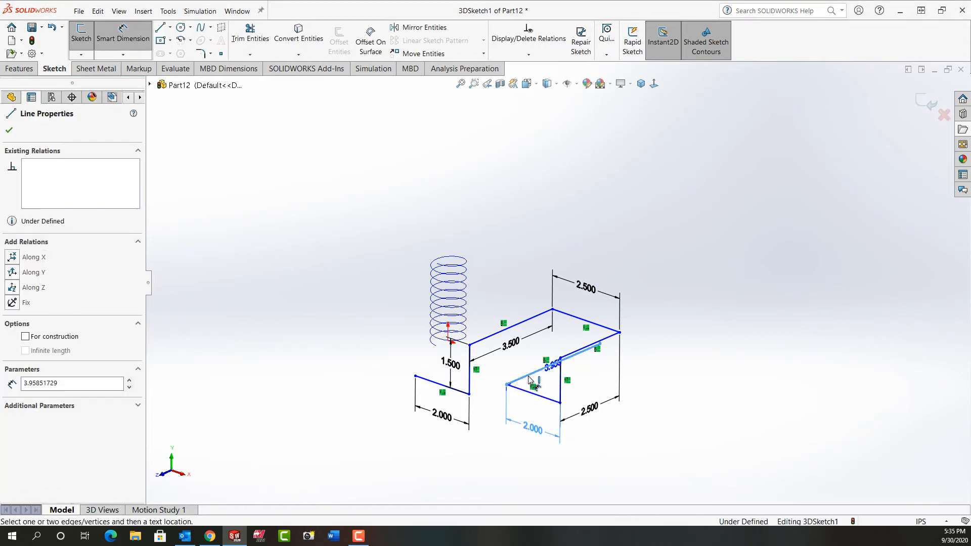
pyautogui.click(529, 379)
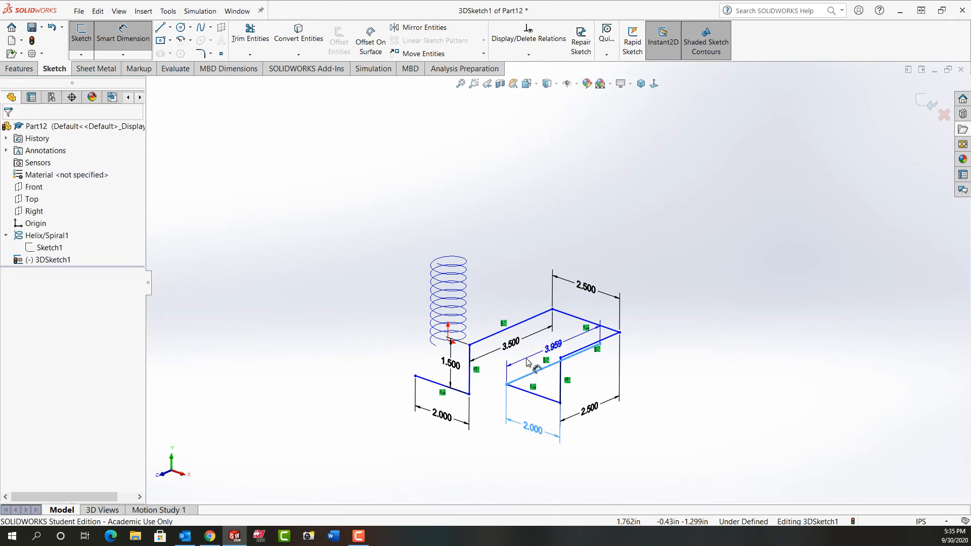
pyautogui.write('3.5')
pyautogui.press('Return')
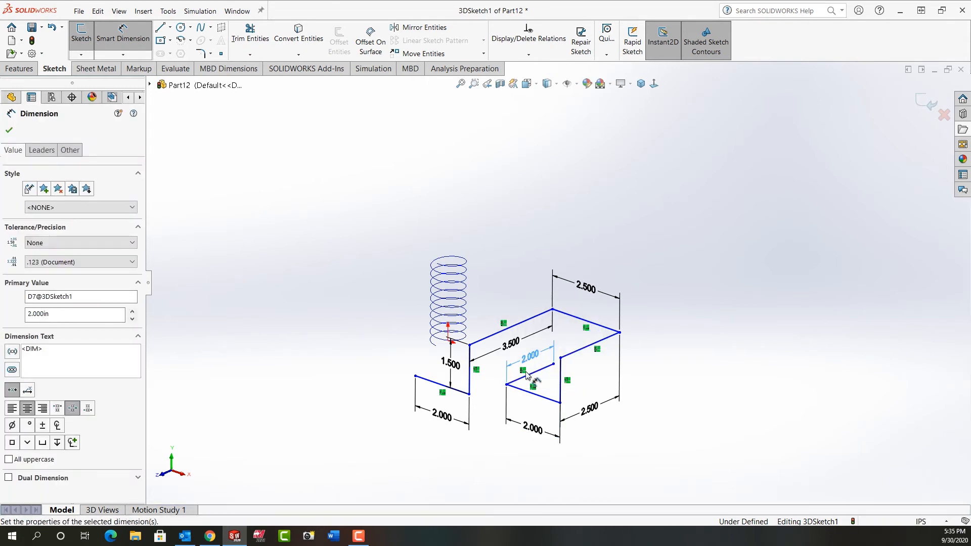
pyautogui.press('Escape')
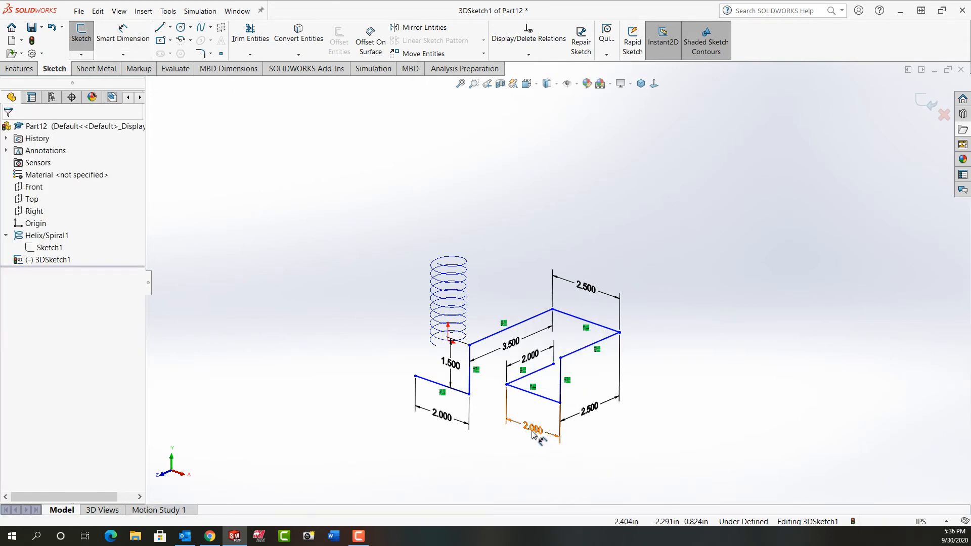
# Step: Move the whole path by its 3.5 in line so its first segment starts near the helix's lower end
pyautogui.moveTo(500, 388)
pyautogui.mouseDown(button='middle')
pyautogui.moveTo(531, 390)
pyautogui.moveTo(515, 392)
pyautogui.mouseUp(button='middle')
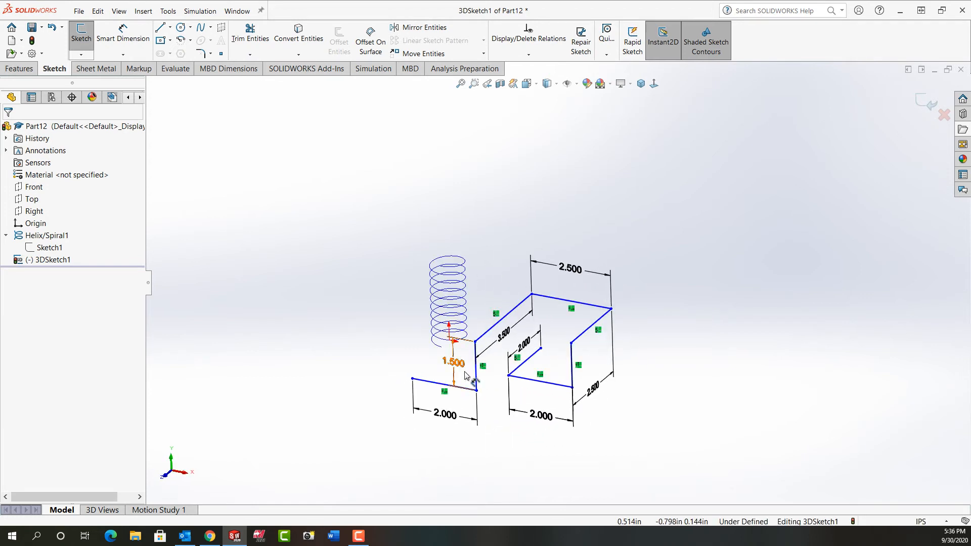
pyautogui.scroll(-3, 467, 377)
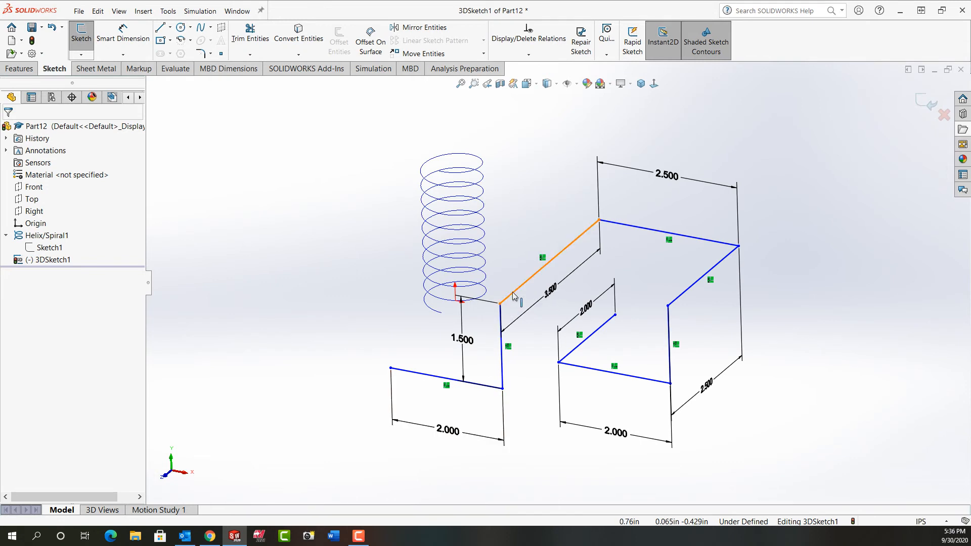
pyautogui.moveTo(519, 290)
pyautogui.mouseDown()
pyautogui.moveTo(613, 240)
pyautogui.moveTo(611, 223)
pyautogui.moveTo(596, 214)
pyautogui.mouseUp()
pyautogui.click(808, 385)
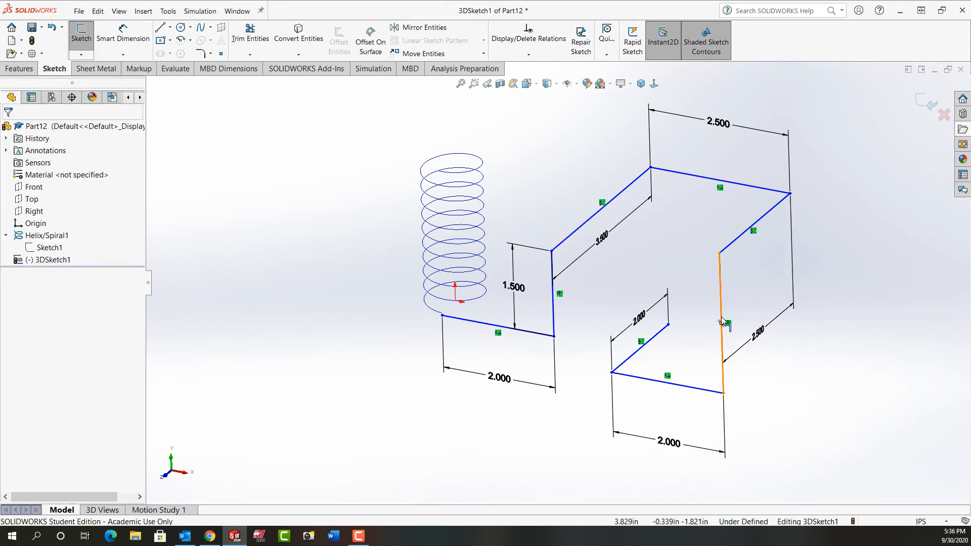
# Step: Dimension the second vertical line, descending from the 2.5 in Z line, to 1.5 in
pyautogui.moveTo(813, 358); pyautogui.dragTo(815, 333, button='right')
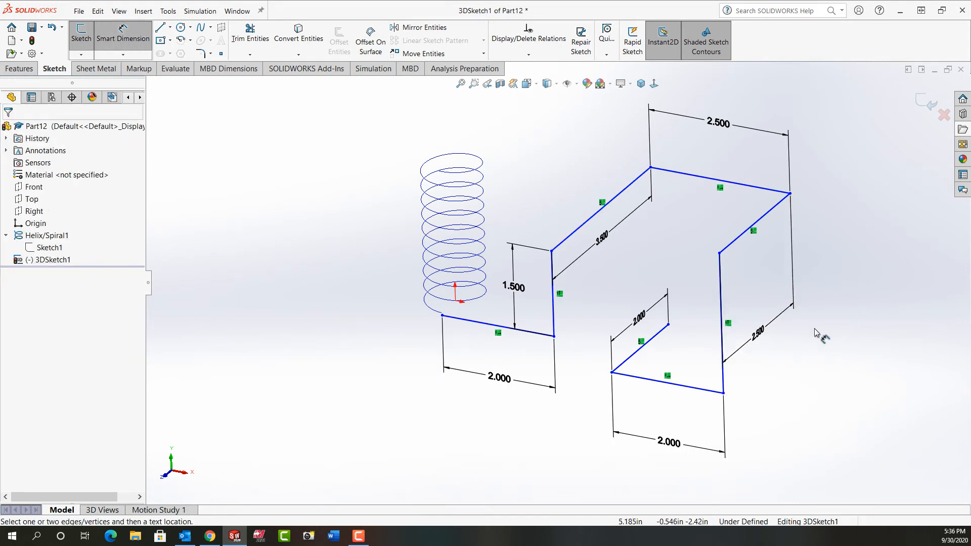
pyautogui.click(722, 305)
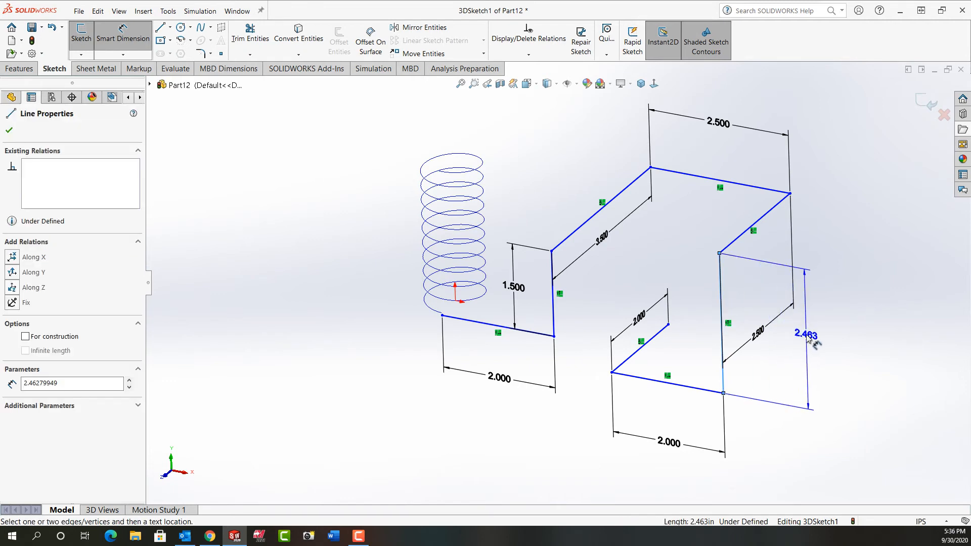
pyautogui.click(808, 339)
pyautogui.press('Return')
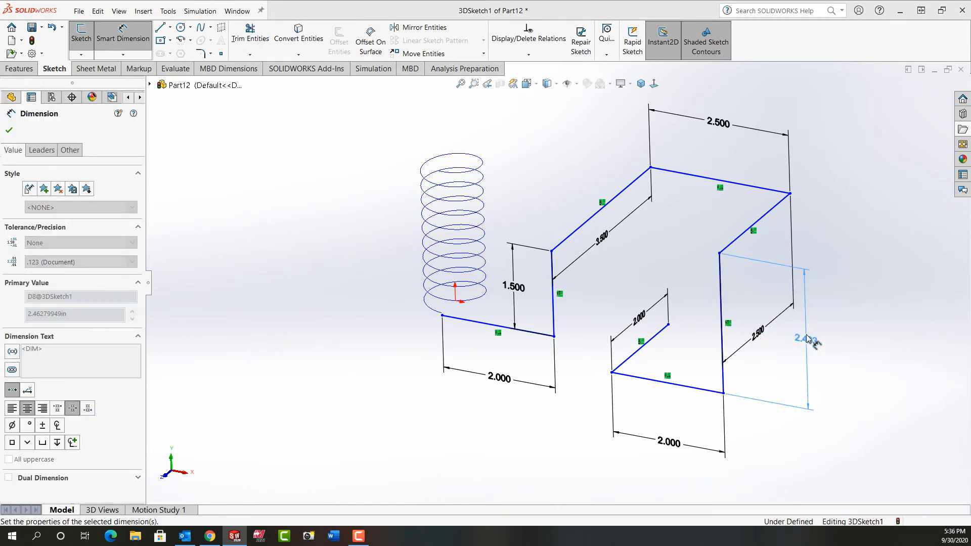
pyautogui.press('Escape')
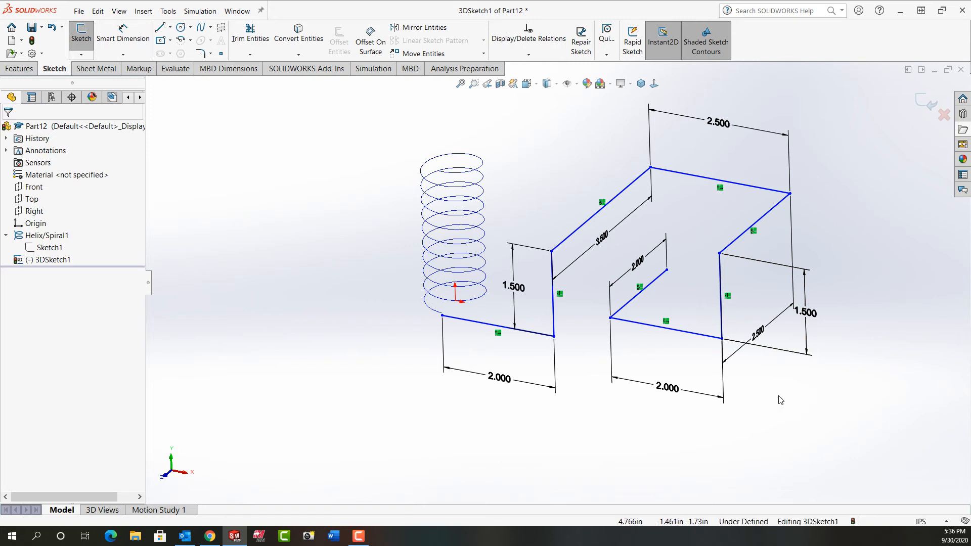
# Step: Move the corner between the last X and Z lines to test the path's remaining freedom
pyautogui.click(613, 328)
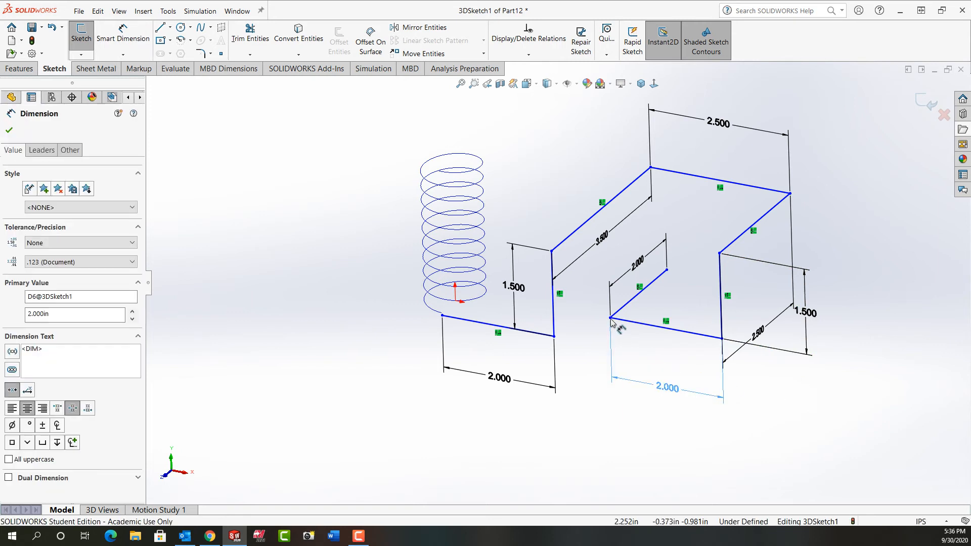
pyautogui.moveTo(610, 318)
pyautogui.mouseDown()
pyautogui.moveTo(631, 324)
pyautogui.moveTo(678, 296)
pyautogui.moveTo(634, 349)
pyautogui.moveTo(666, 303)
pyautogui.moveTo(655, 353)
pyautogui.mouseUp()
pyautogui.moveTo(623, 328); pyautogui.dragTo(616, 323)
# Step: Make the path's start point coincident with the helix and slide it to the helix's lower end
pyautogui.scroll(-3, 486, 348)
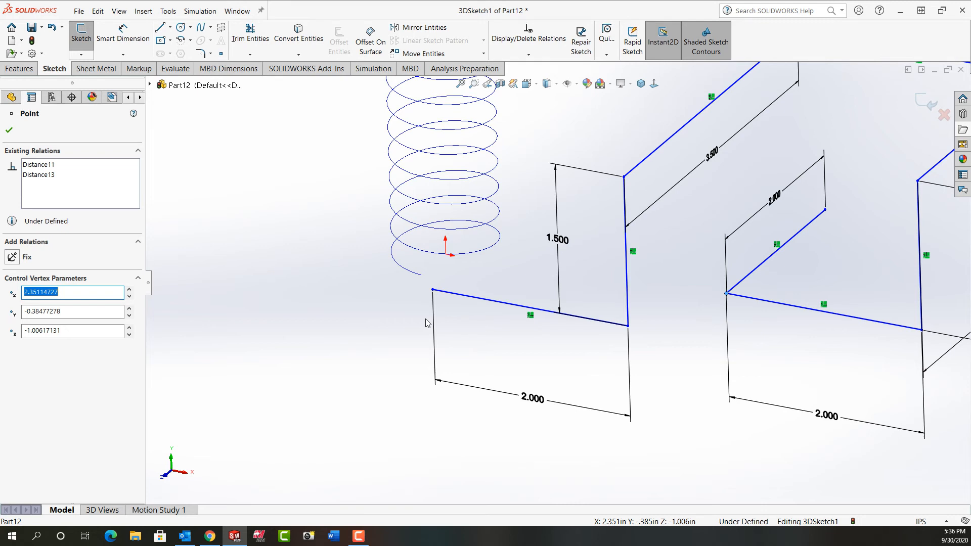
pyautogui.click(434, 291)
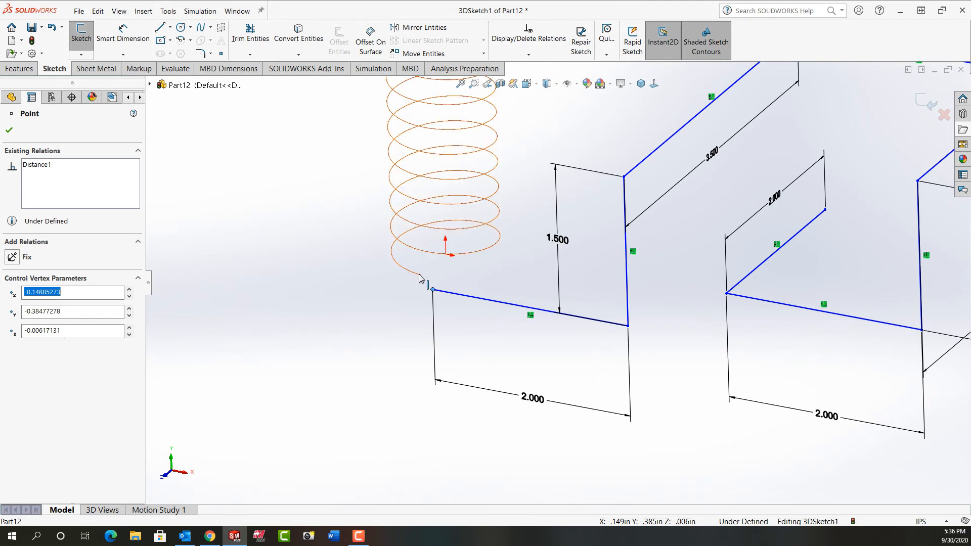
pyautogui.click(416, 277)
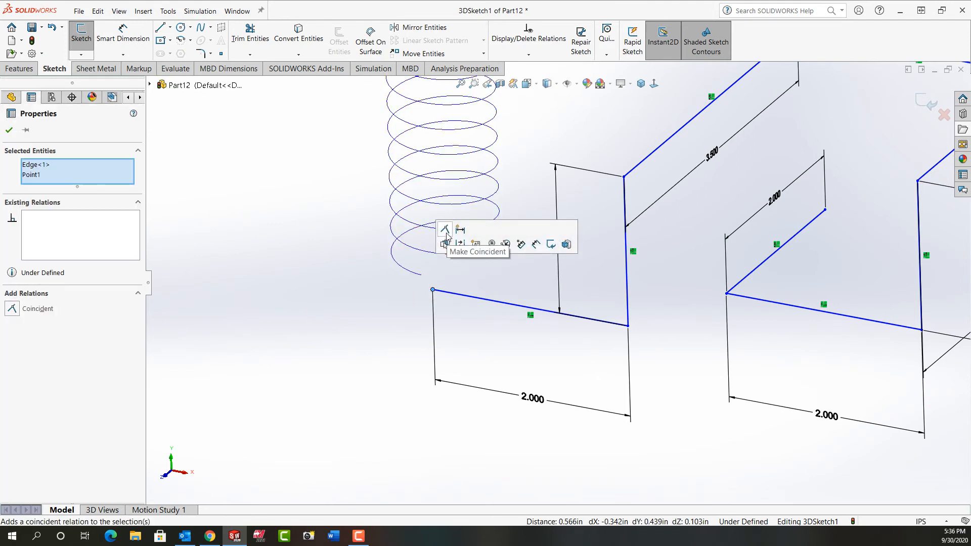
pyautogui.click(446, 232)
pyautogui.click(400, 342)
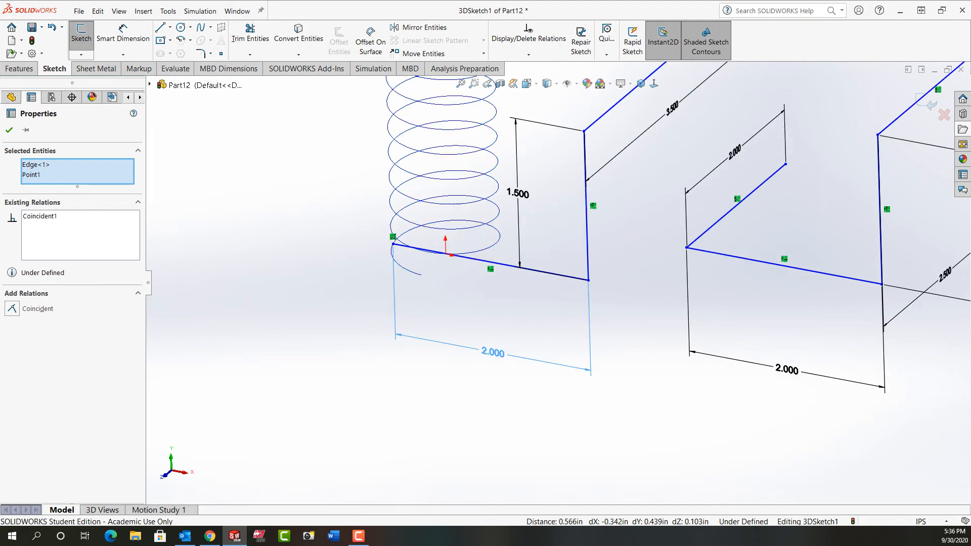
pyautogui.moveTo(393, 244)
pyautogui.mouseDown()
pyautogui.moveTo(403, 269)
pyautogui.moveTo(472, 298)
pyautogui.moveTo(435, 296)
pyautogui.moveTo(411, 259)
pyautogui.moveTo(485, 177)
pyautogui.moveTo(399, 213)
pyautogui.moveTo(404, 238)
pyautogui.moveTo(382, 286)
pyautogui.moveTo(445, 297)
pyautogui.moveTo(437, 295)
pyautogui.mouseUp()
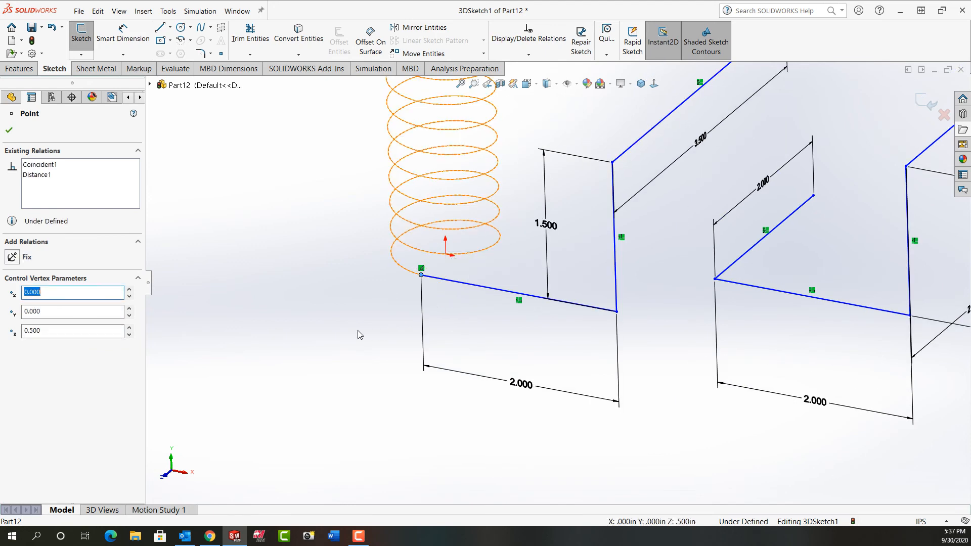
pyautogui.click(359, 329)
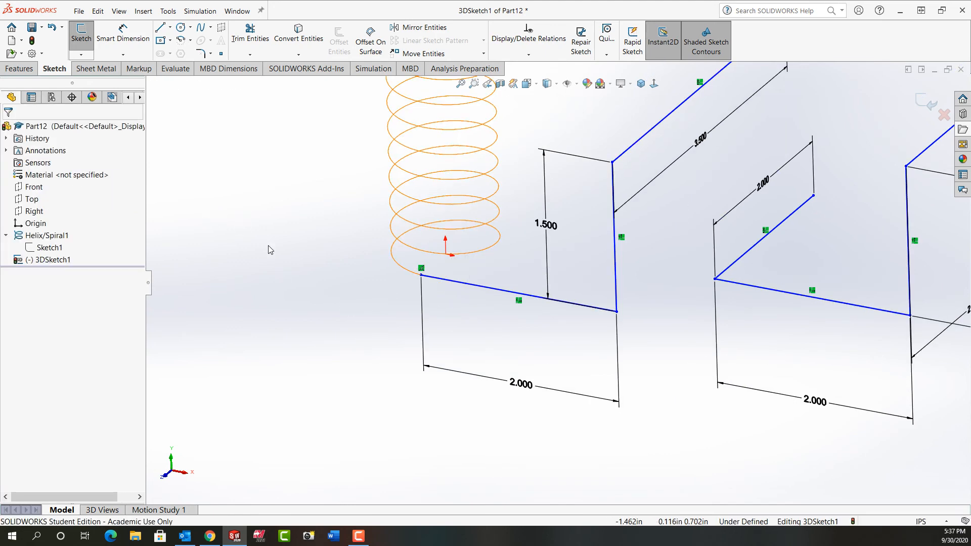
# Step: Add an On Plane relation between the path's start point and the Right plane
pyautogui.press('f')
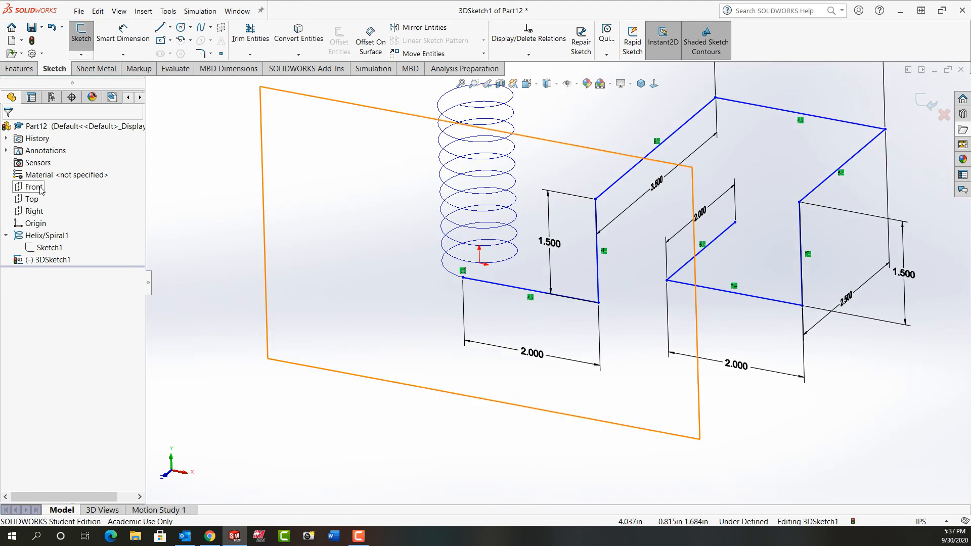
pyautogui.click(33, 212)
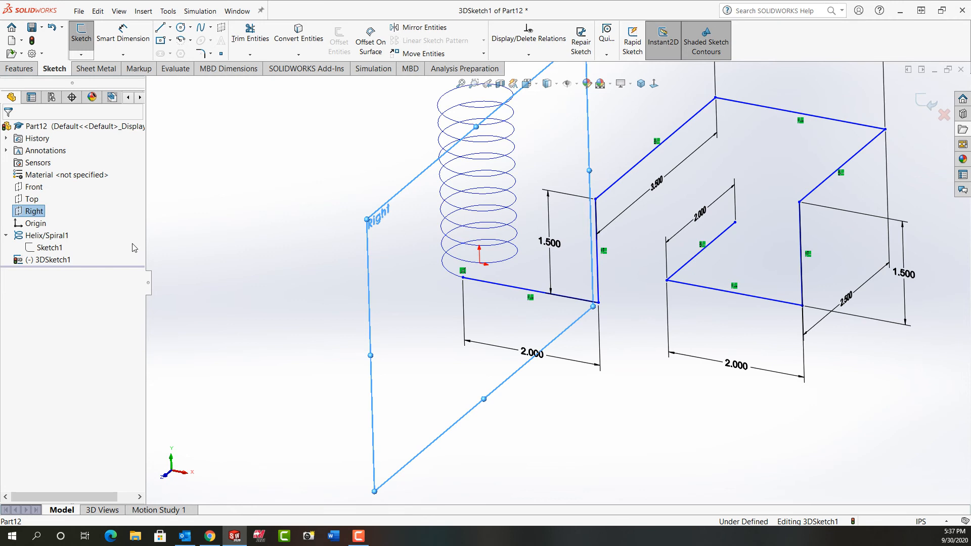
pyautogui.keyDown('ctrl'); pyautogui.click(463, 278); pyautogui.keyUp('ctrl')
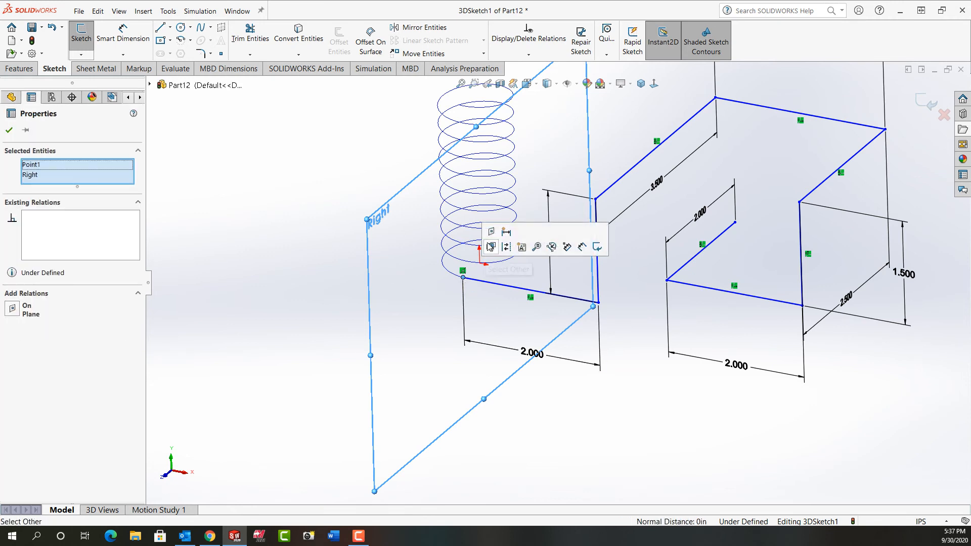
pyautogui.click(492, 233)
pyautogui.click(320, 319)
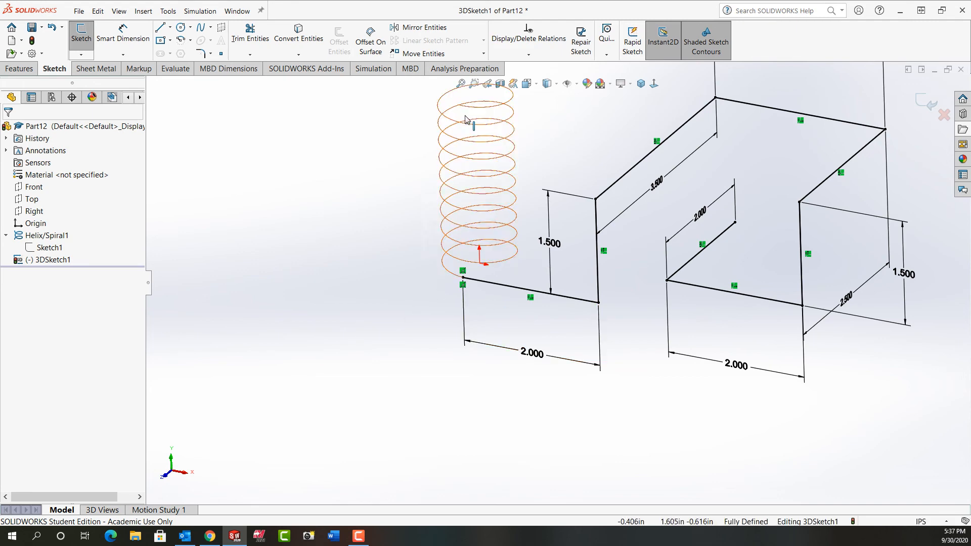
# Step: Fillet all seven corners of the line path with a 0.25 in radius and exit the 3D sketch
pyautogui.click(461, 84)
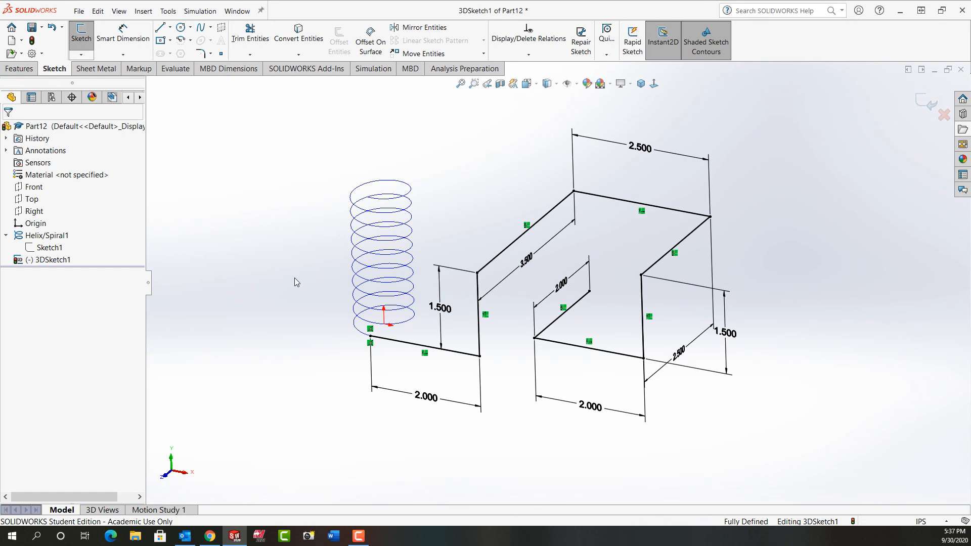
pyautogui.click(202, 55)
pyautogui.write('.250in')
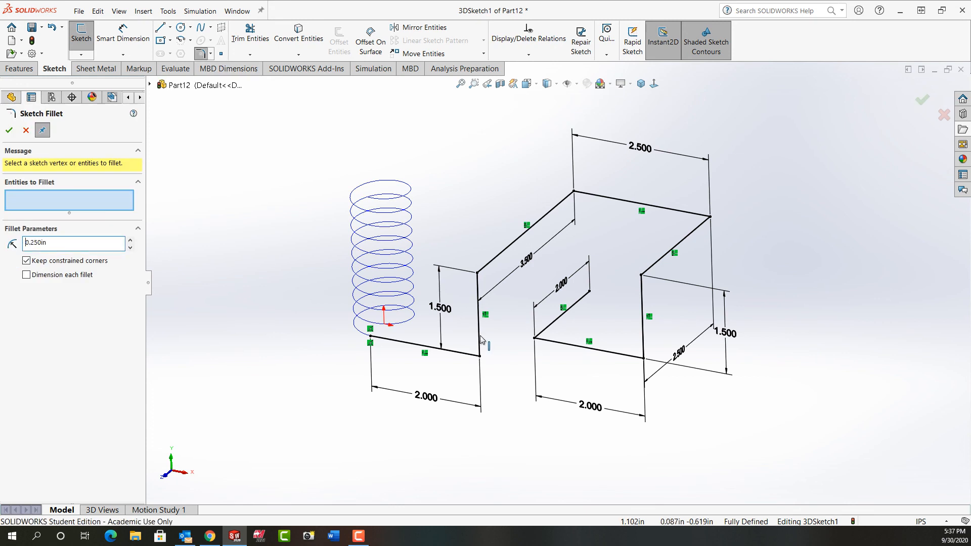
pyautogui.click(479, 356)
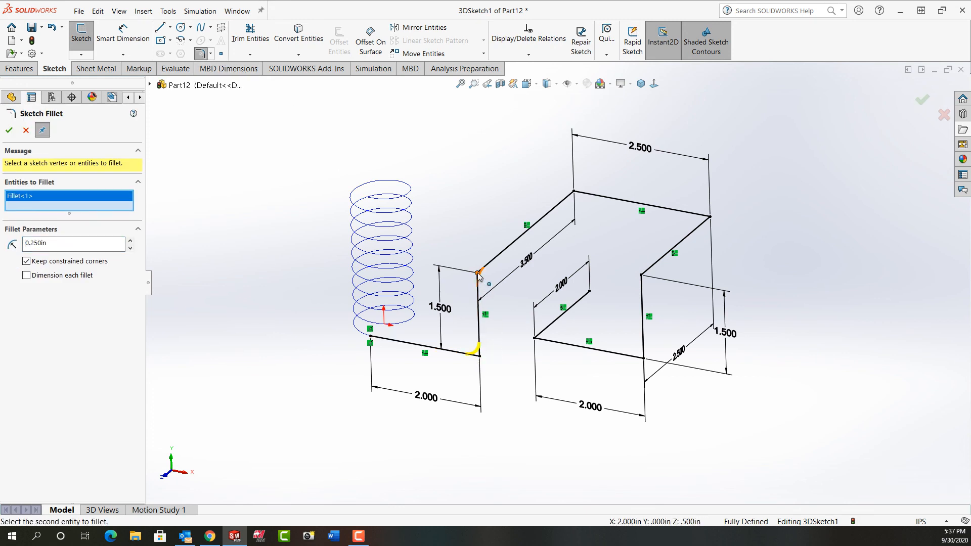
pyautogui.click(478, 273)
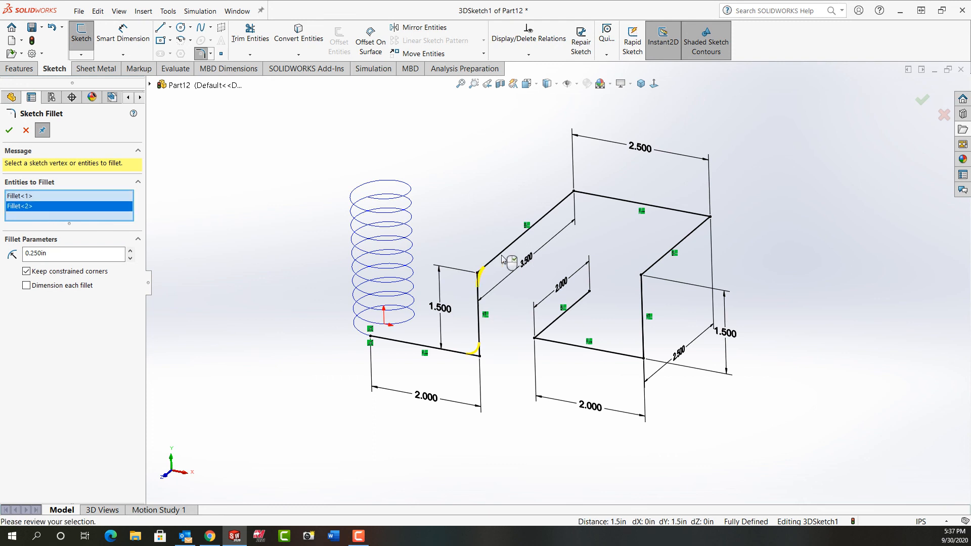
pyautogui.click(573, 192)
pyautogui.click(711, 217)
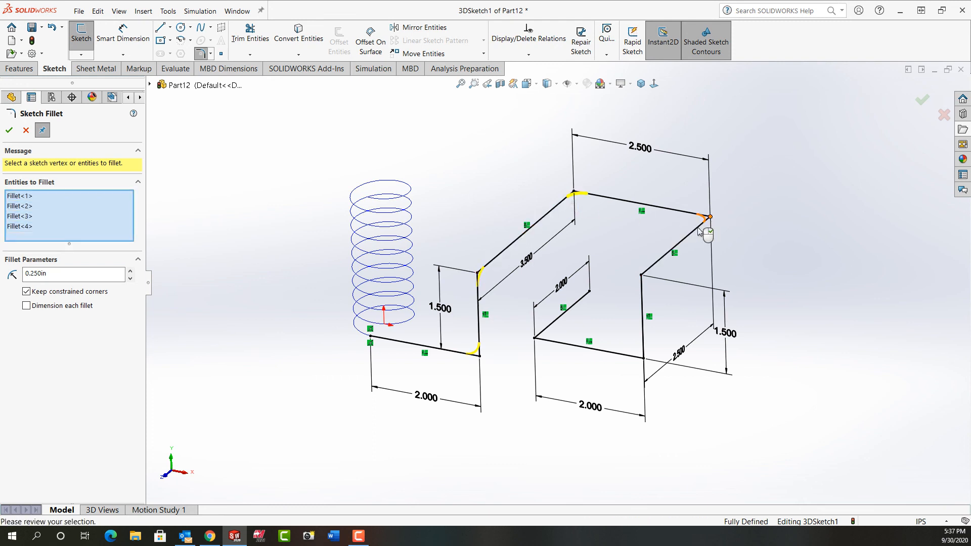
pyautogui.click(641, 274)
pyautogui.click(643, 358)
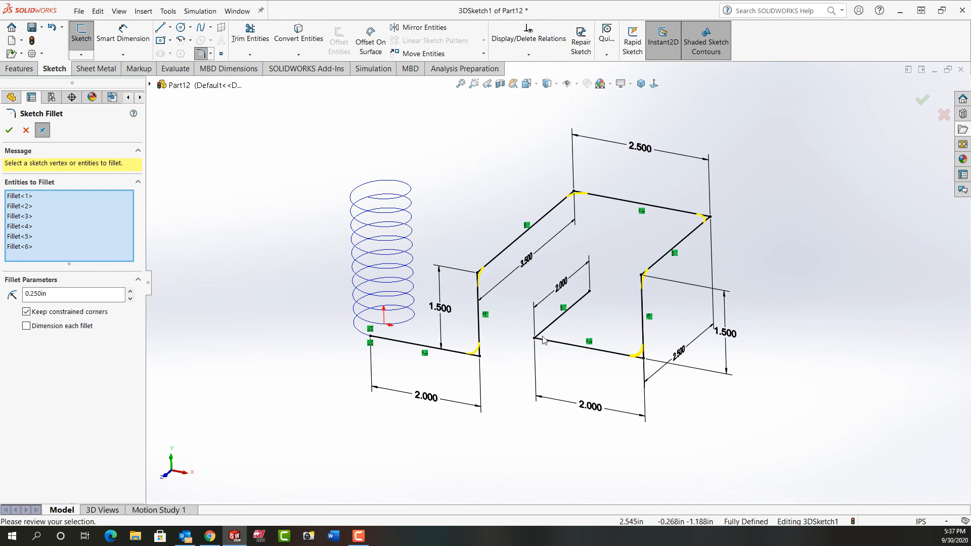
pyautogui.click(535, 338)
pyautogui.press('Return')
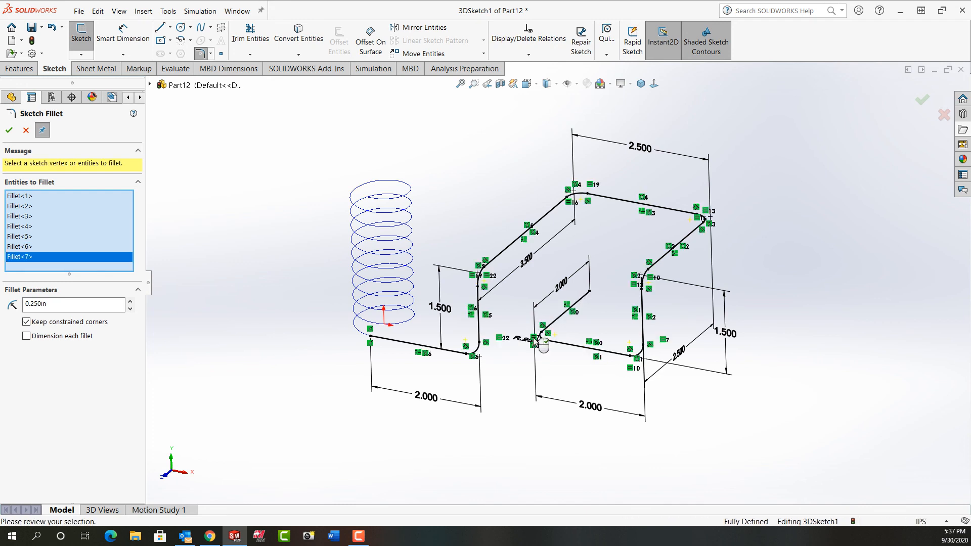
pyautogui.press('Escape')
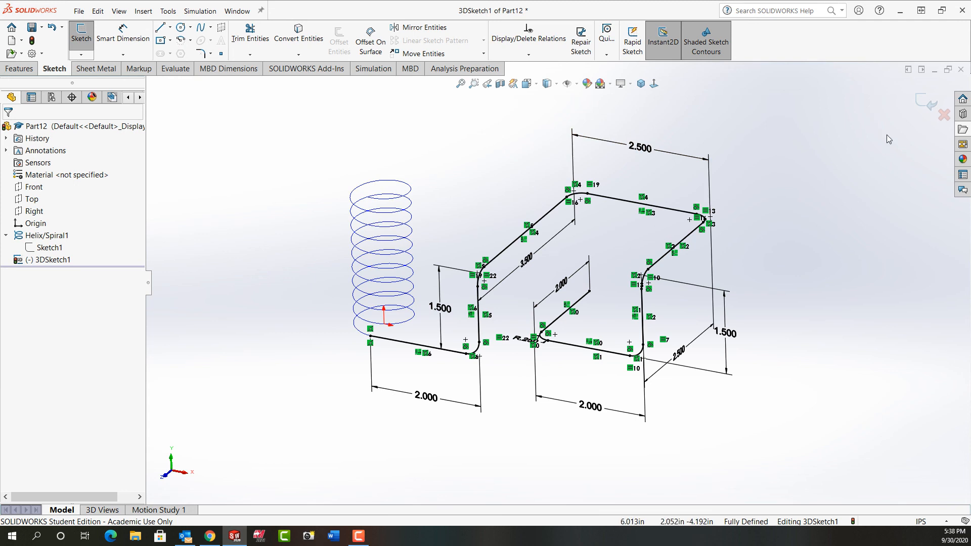
pyautogui.click(929, 107)
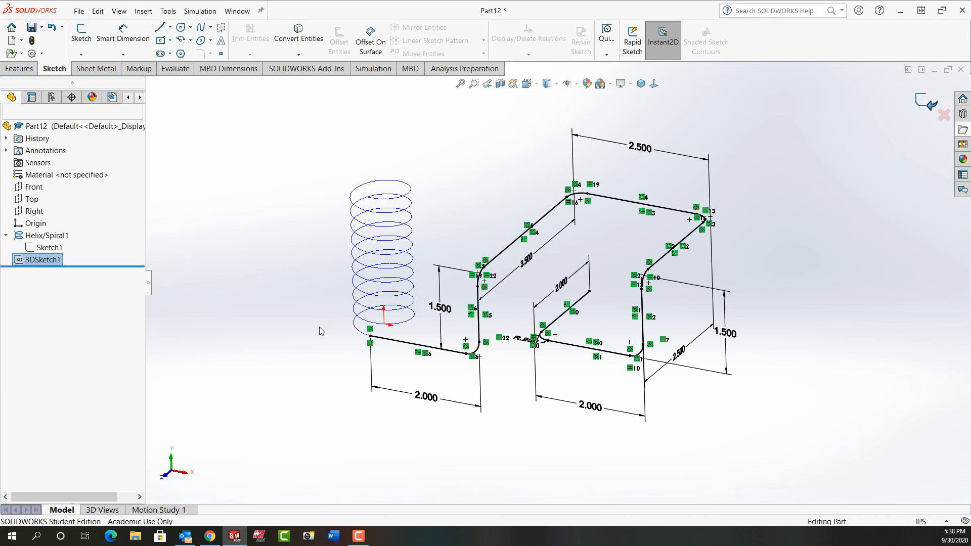